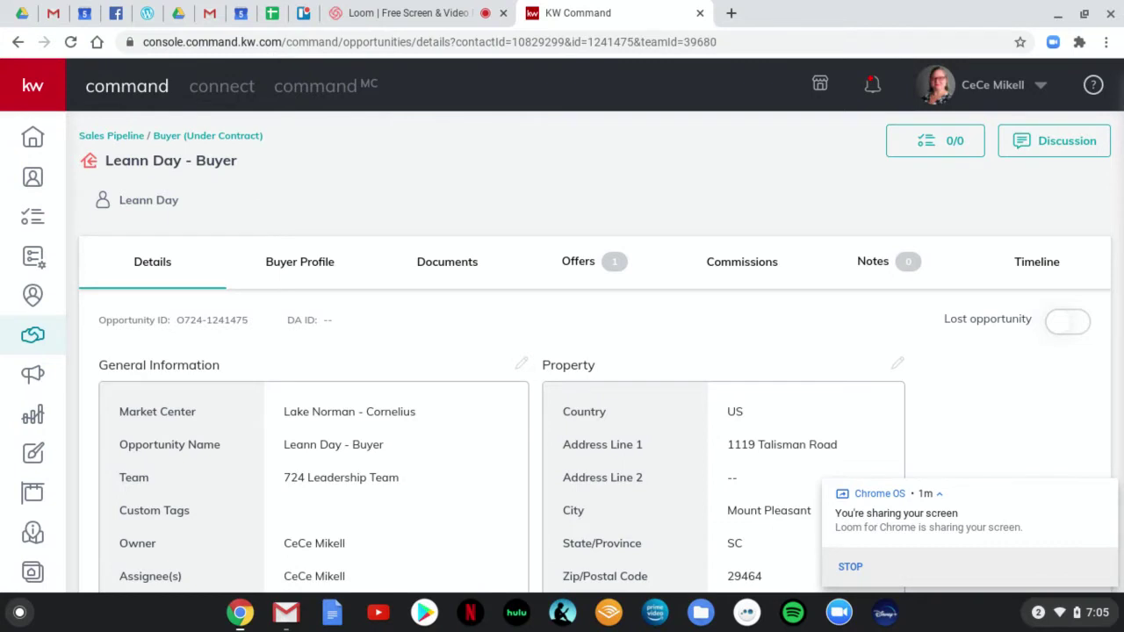
scroll(429, 360, down, 3)
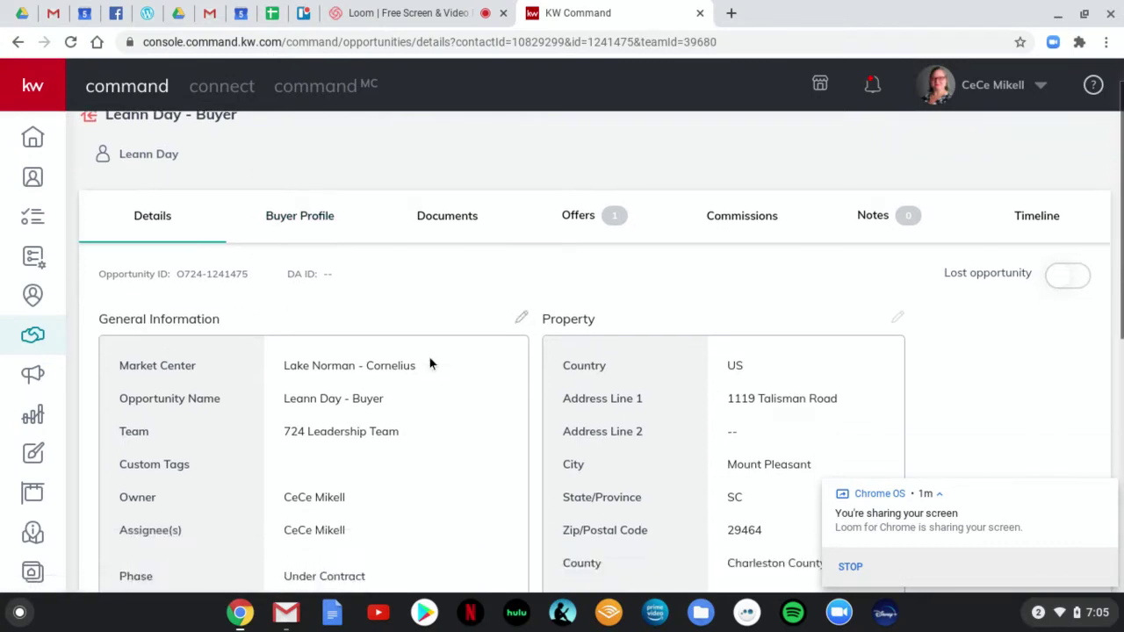
scroll(440, 343, down, 2)
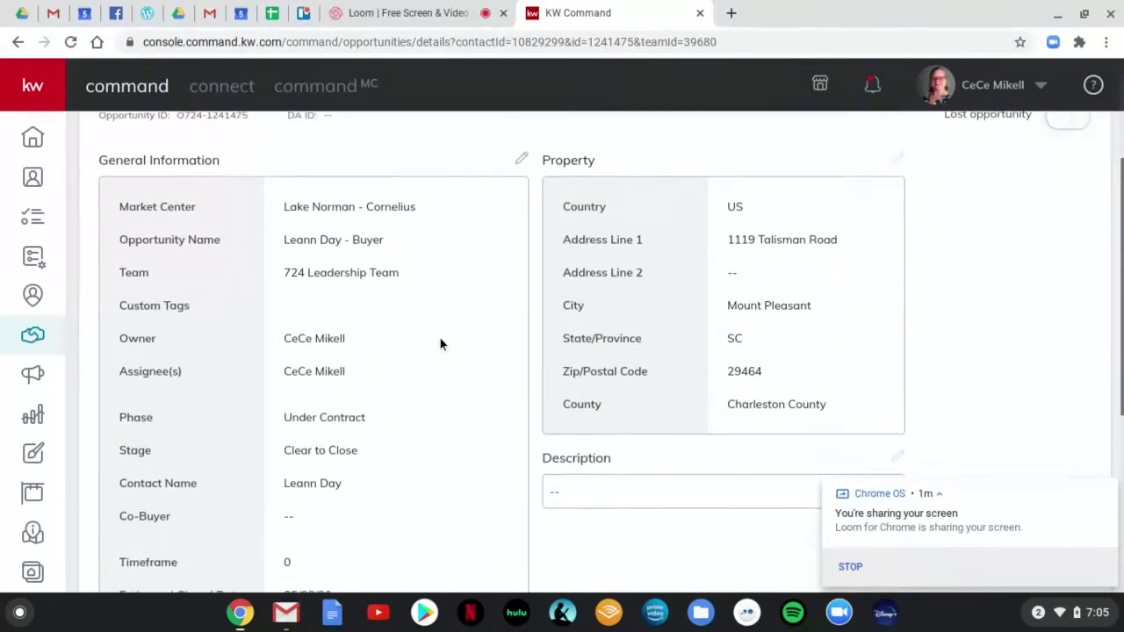
scroll(441, 344, down, 1)
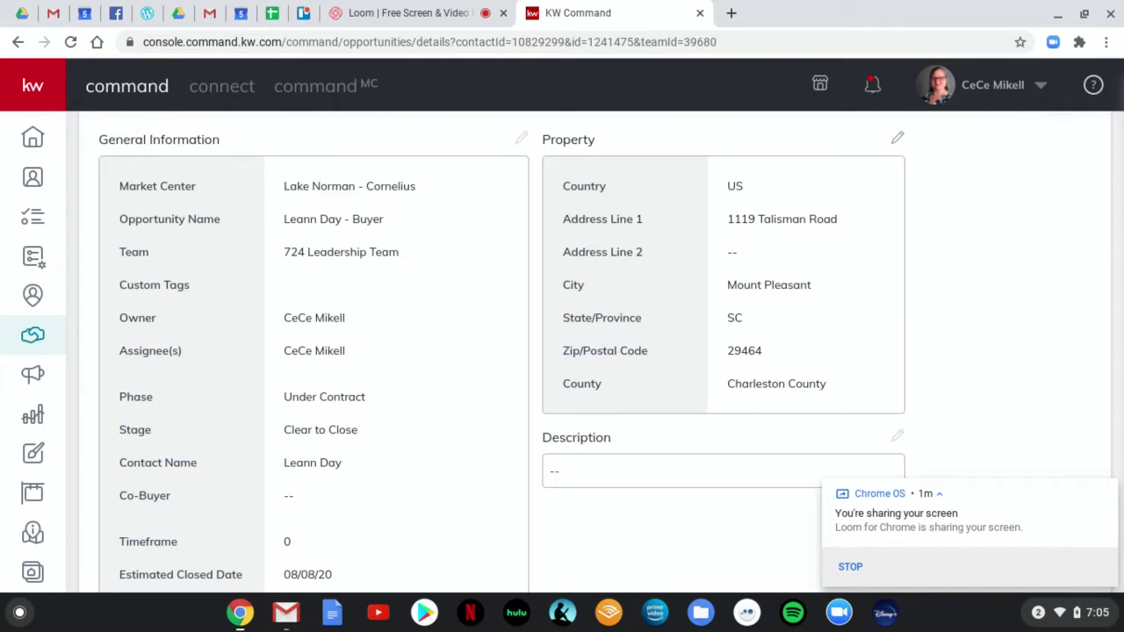
scroll(492, 382, down, 3)
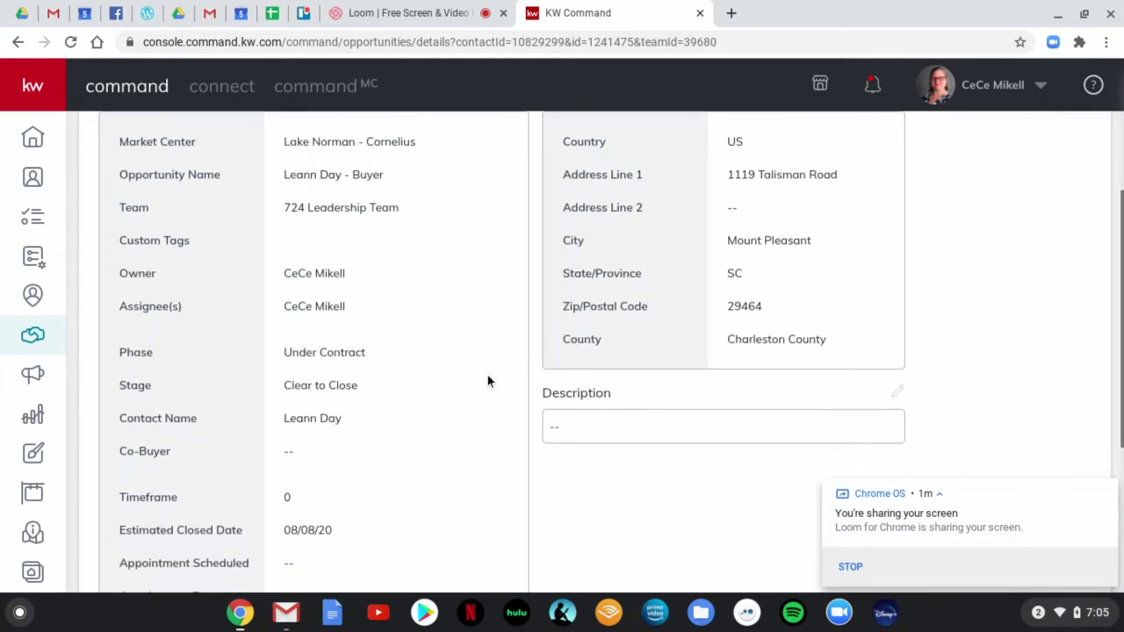
scroll(485, 390, down, 5)
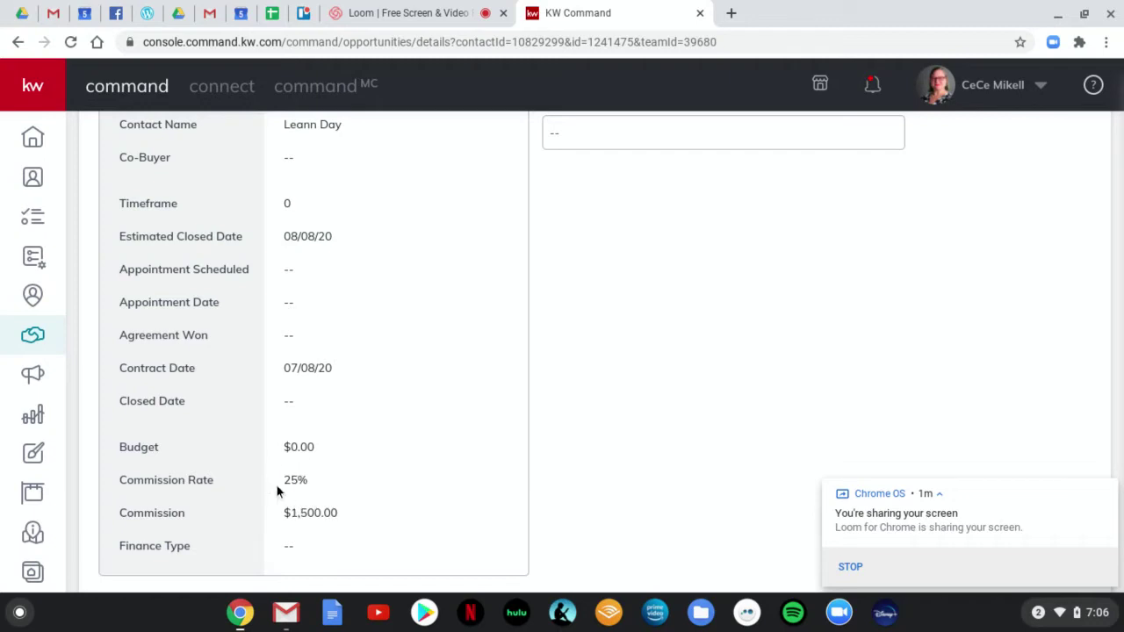
drag(277, 488, 322, 488)
scroll(447, 465, up, 10)
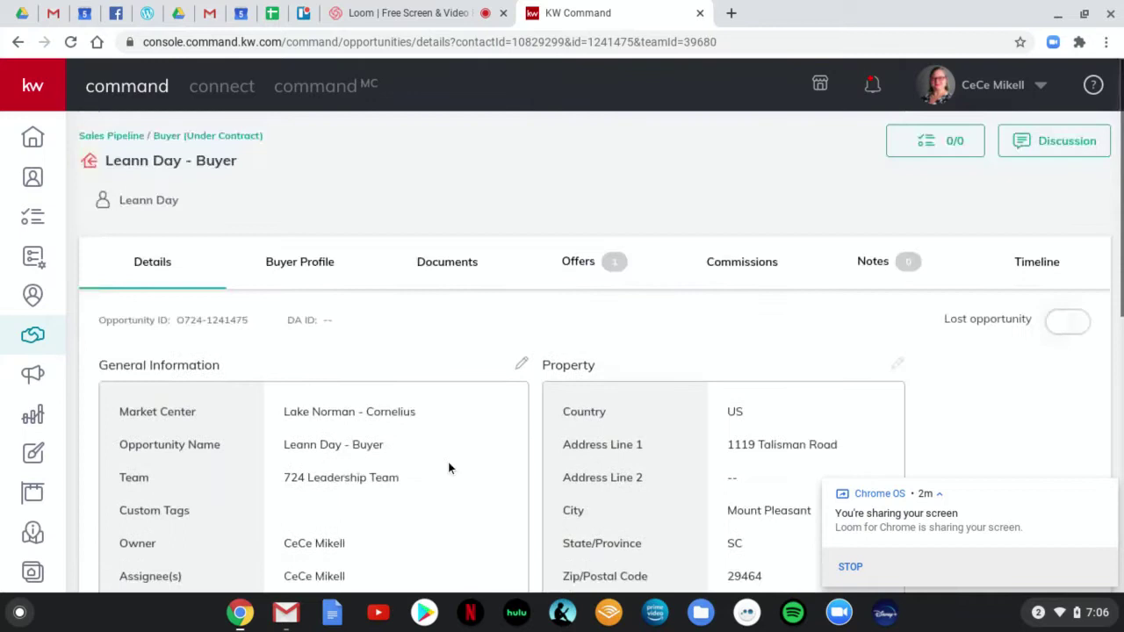
Show the buyer opportunity's documents and list the Buyer Residential and Outside Referral checklist types.
click(309, 269)
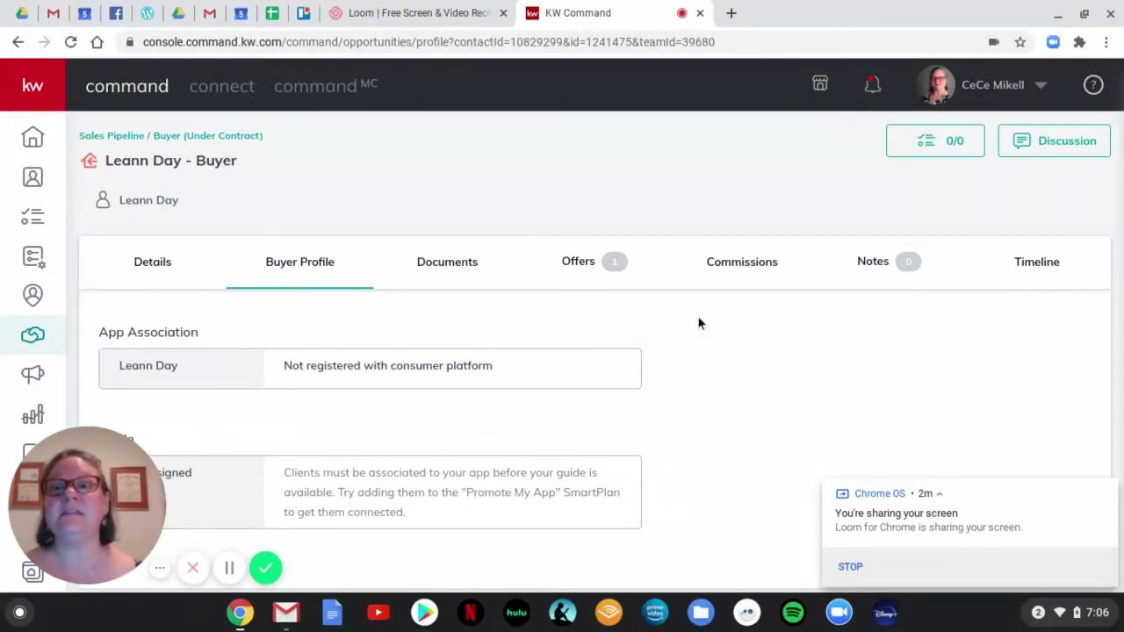
click(443, 265)
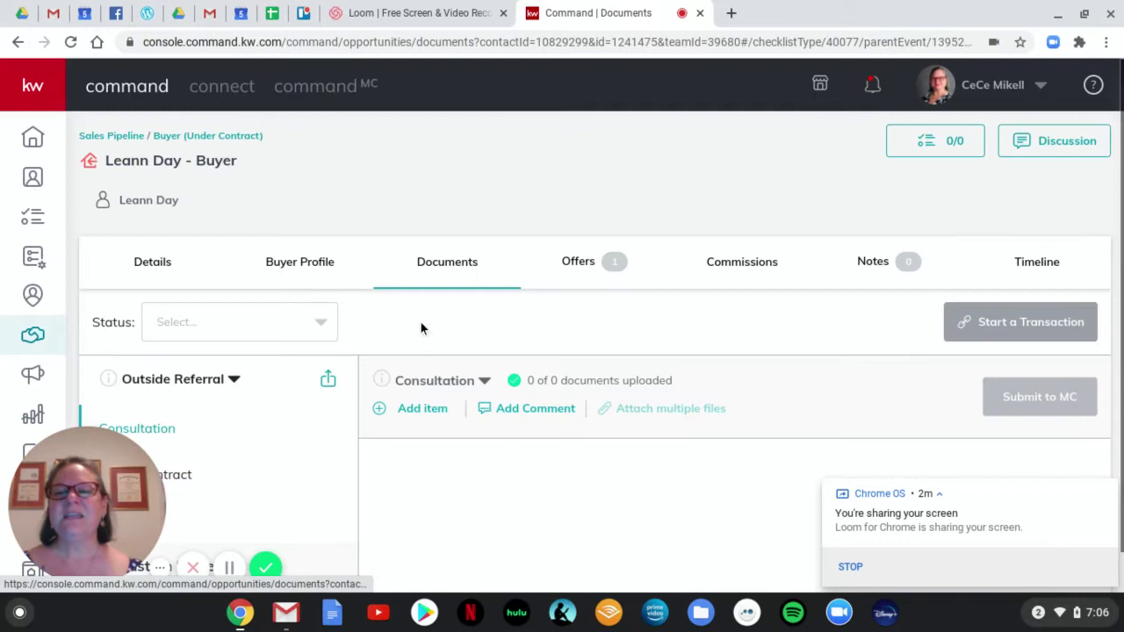
scroll(407, 297, down, 1)
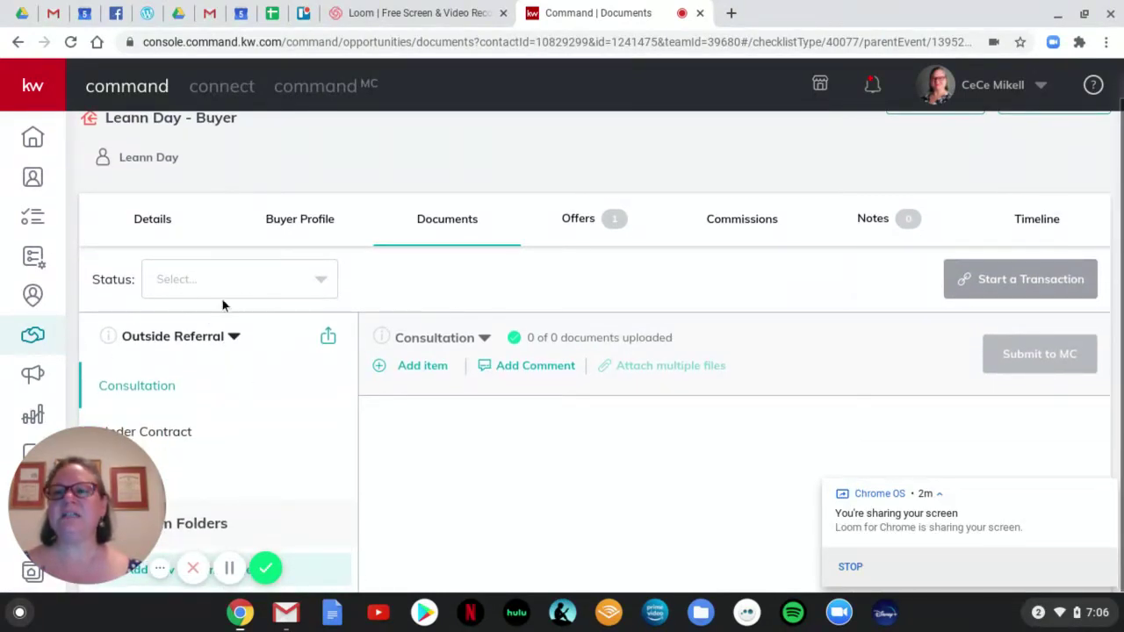
click(234, 337)
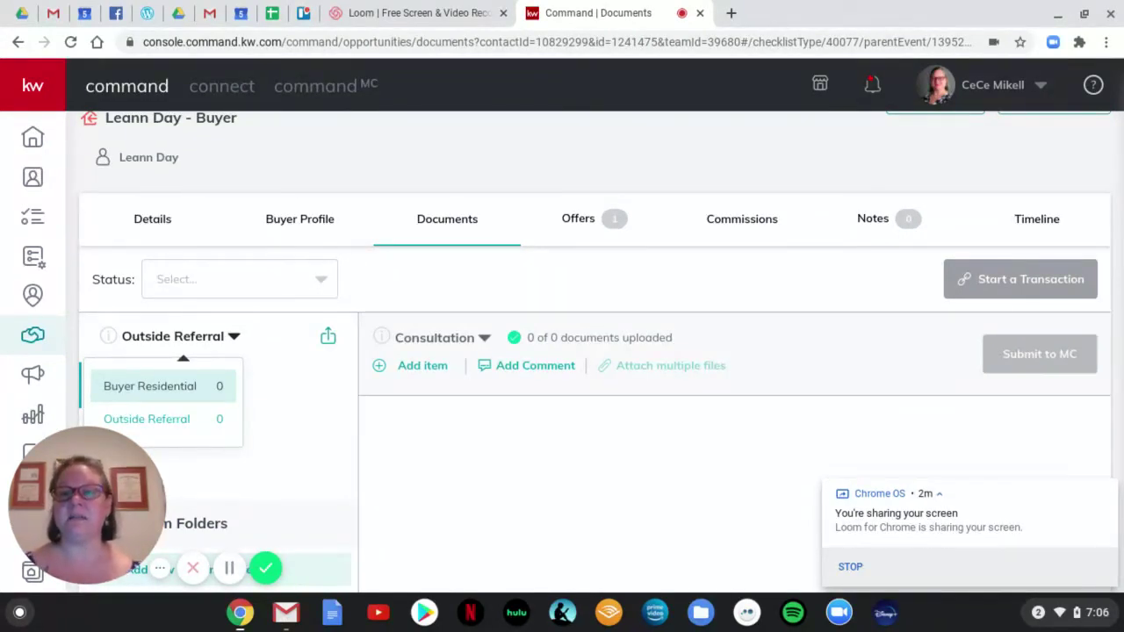
Keep the Outside Referral checklist and review its Under Contract and Closed stage documents.
click(178, 428)
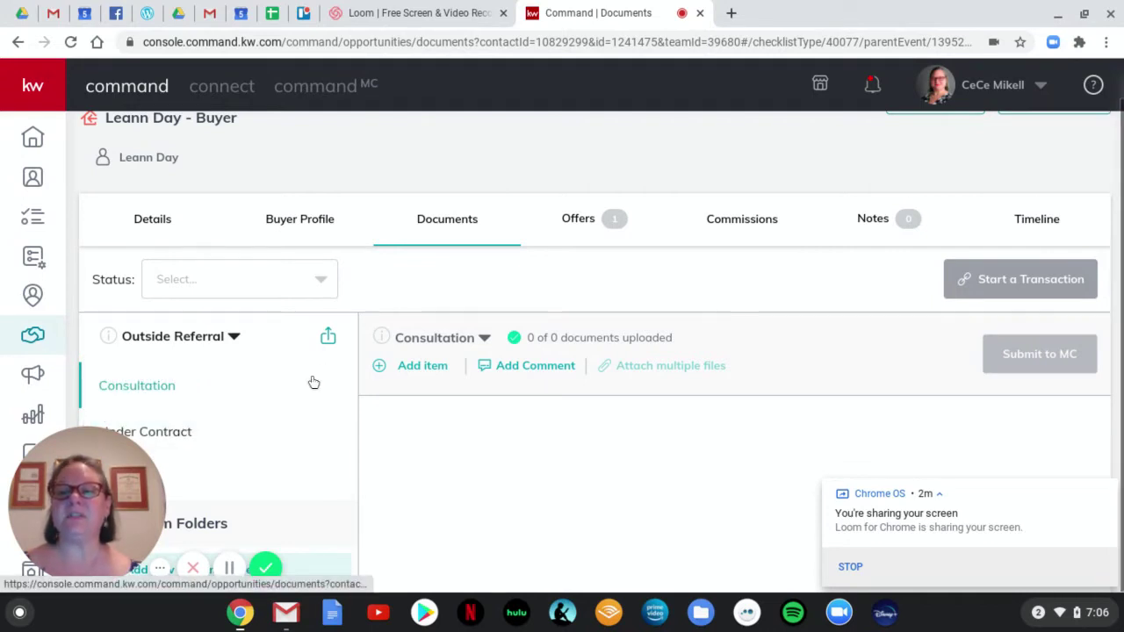
click(180, 431)
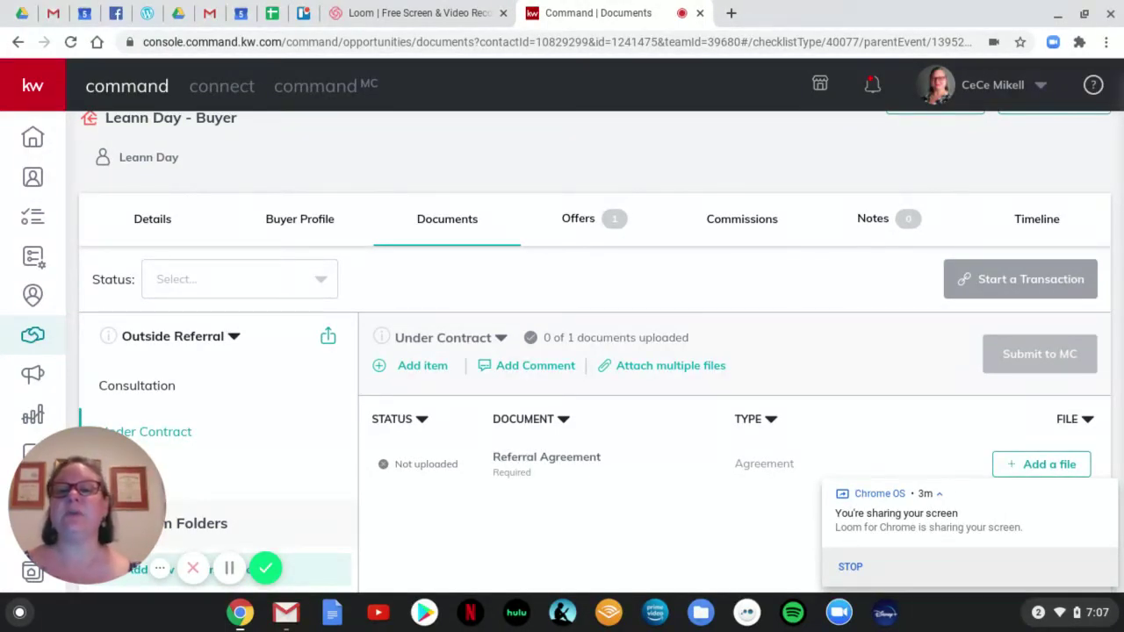
click(179, 482)
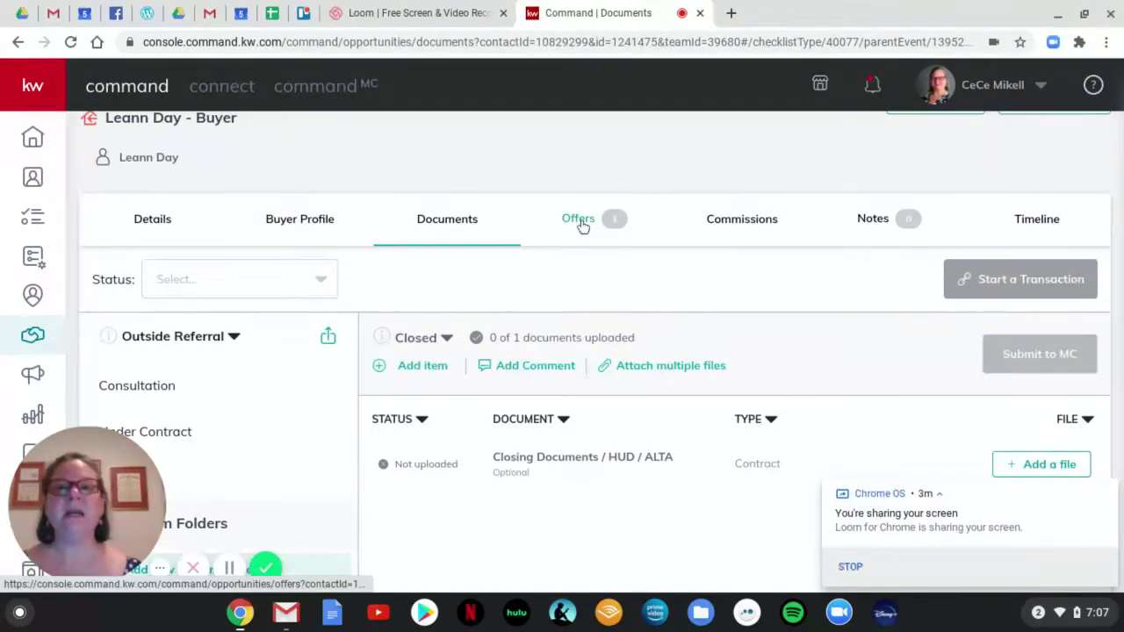
Start a new offer version, replacing 'Initial Offer' with the name 'Referral Terms 2'.
click(580, 219)
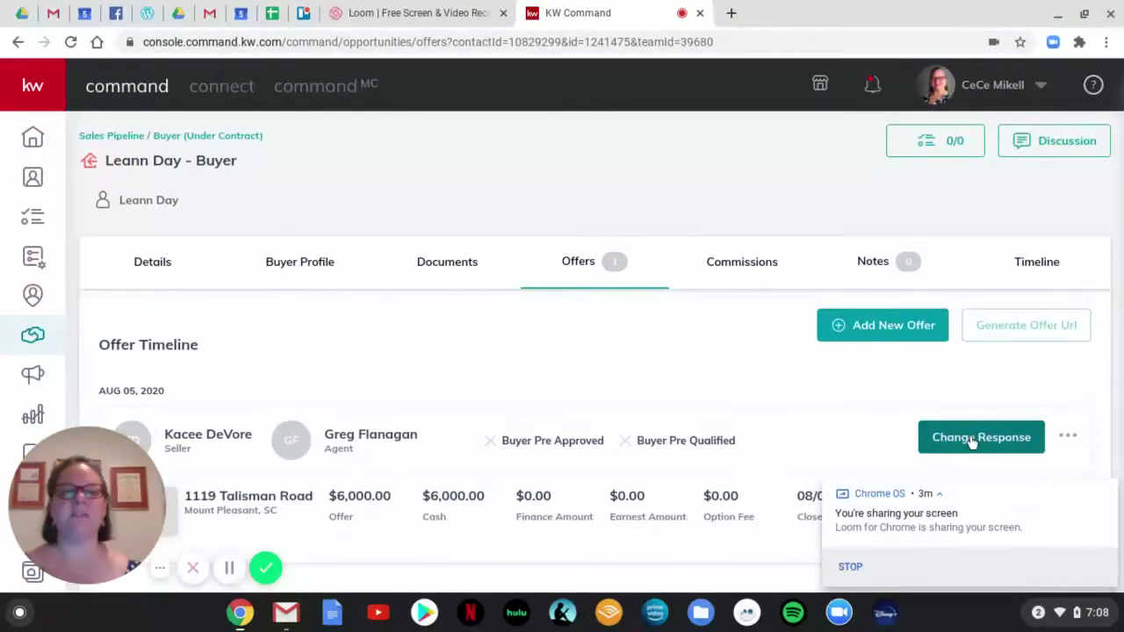
scroll(781, 388, down, 1)
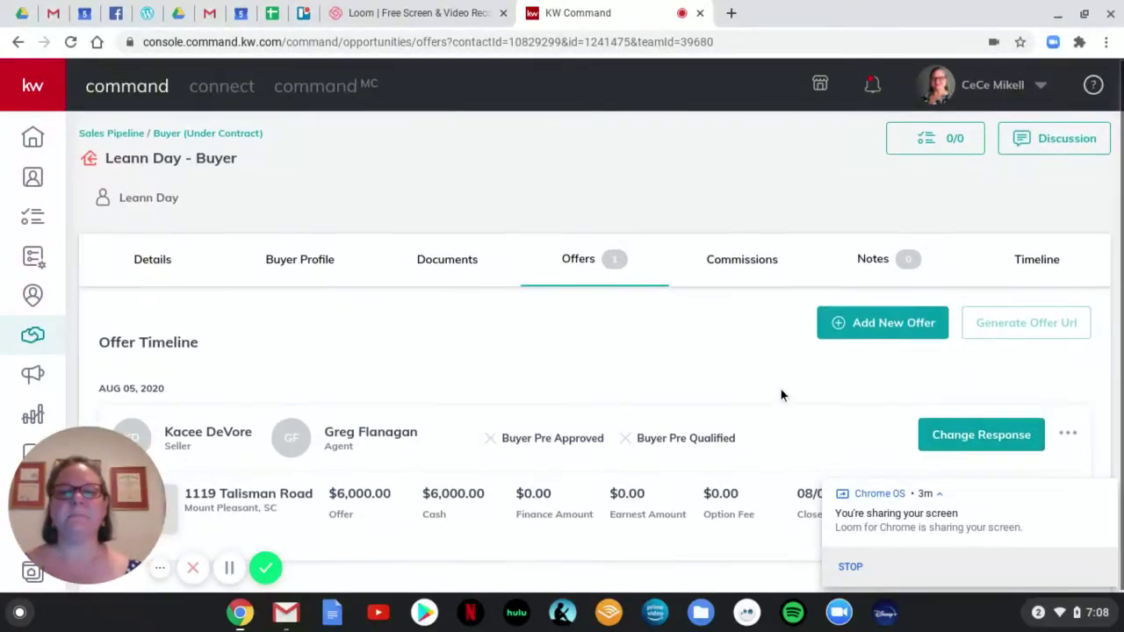
click(869, 325)
click(601, 363)
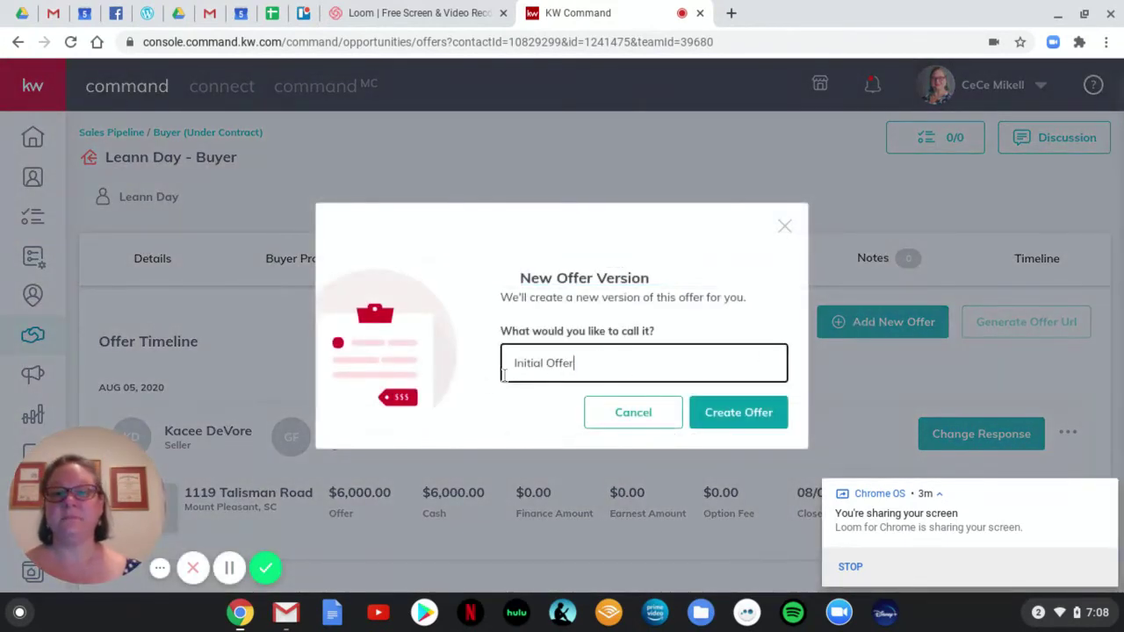
drag(577, 362, 504, 363)
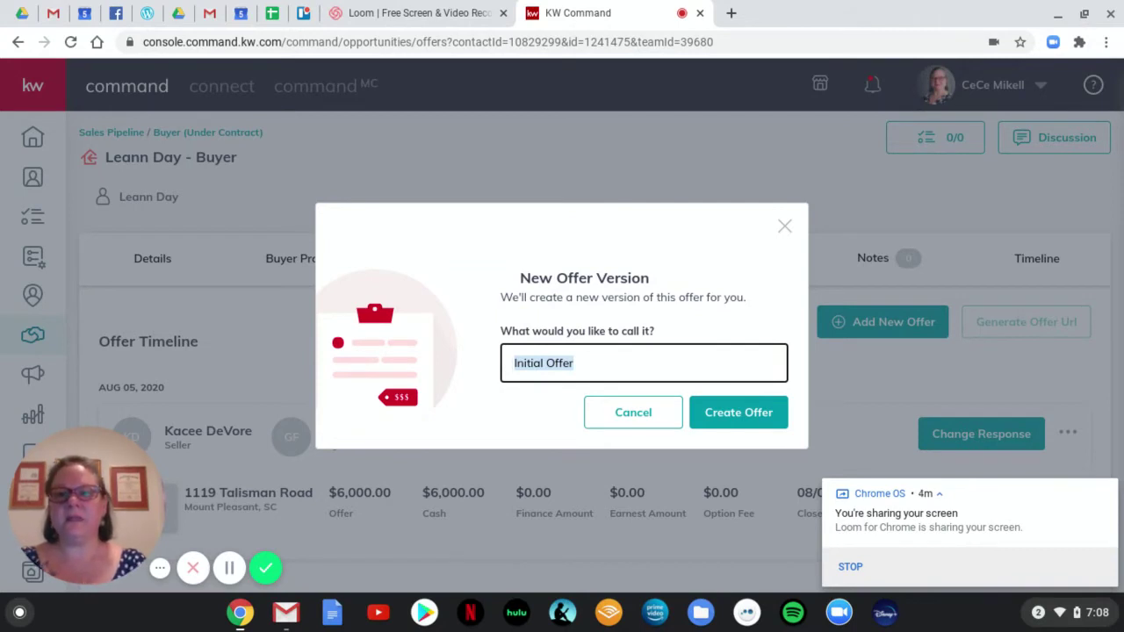
text(Referrral T)
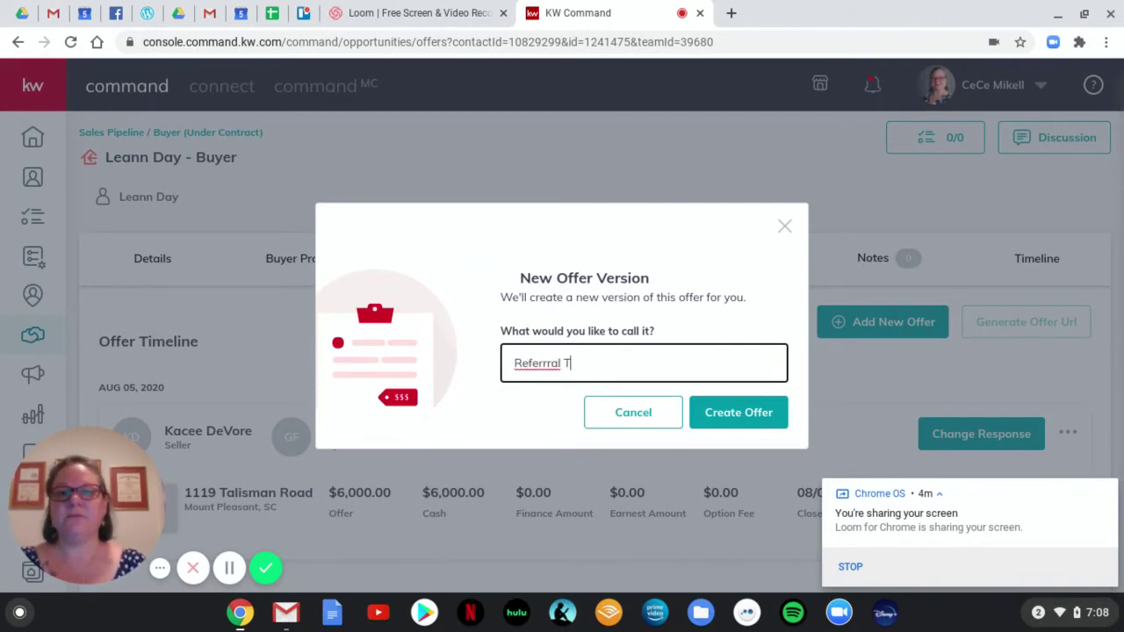
text(erm)
key(BackSpace)
key(BackSpace)
key(BackSpace)
key(BackSpace)
key(BackSpace)
key(BackSpace)
key(BackSpace)
key(BackSpace)
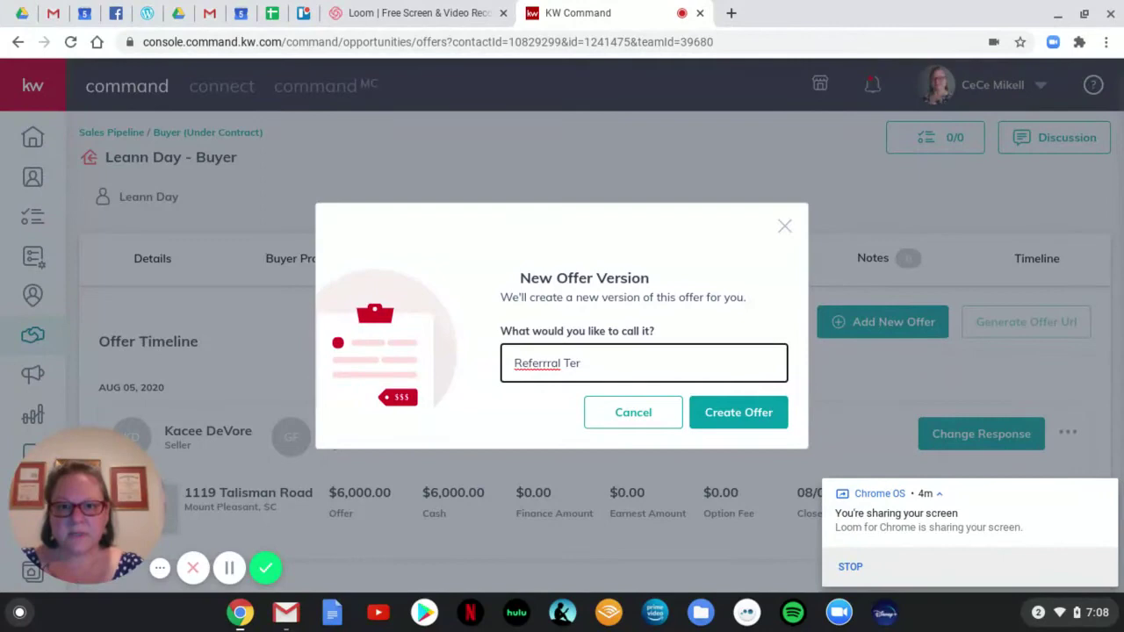
text(al )
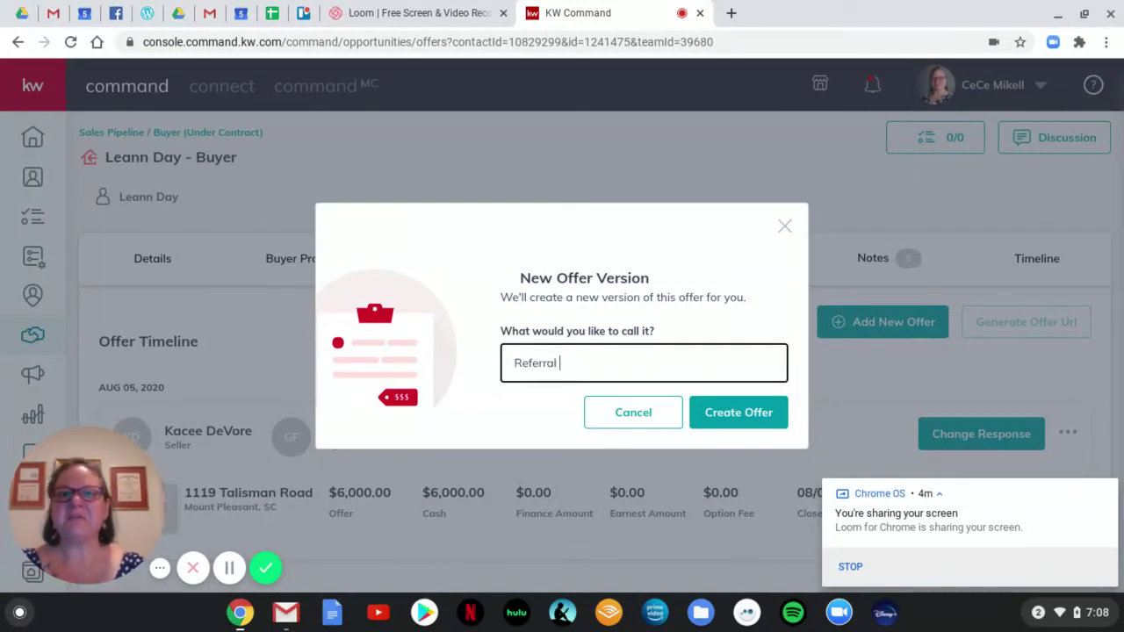
text(Terms 2)
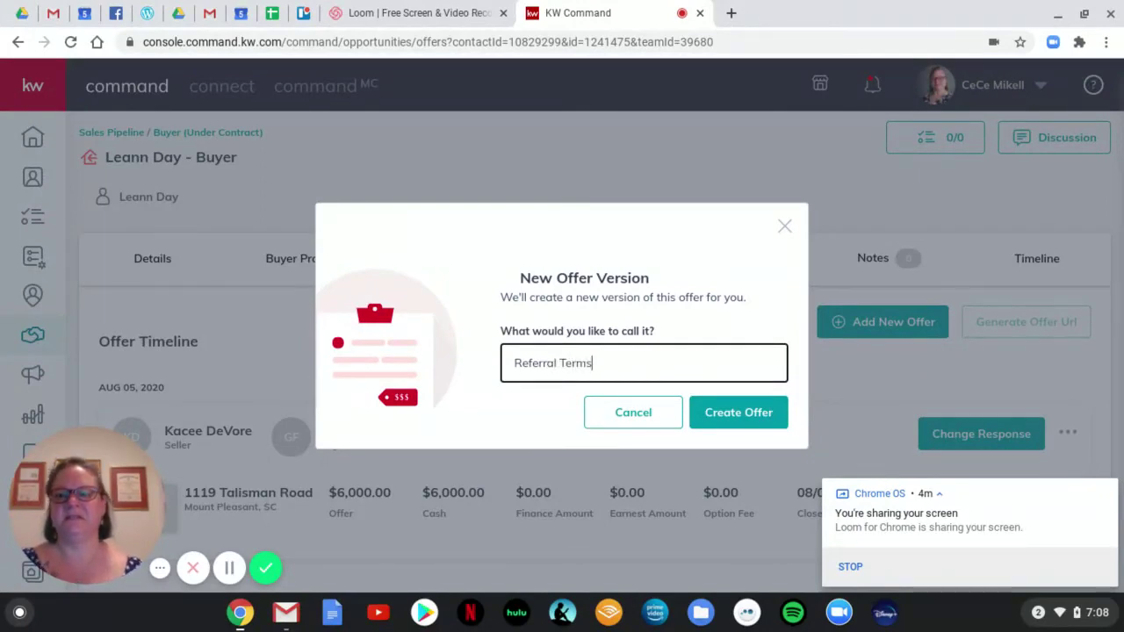
Create the Referral Terms 2 offer, keeping offer date 8/5/2020 and close date 8/8/2020.
click(740, 412)
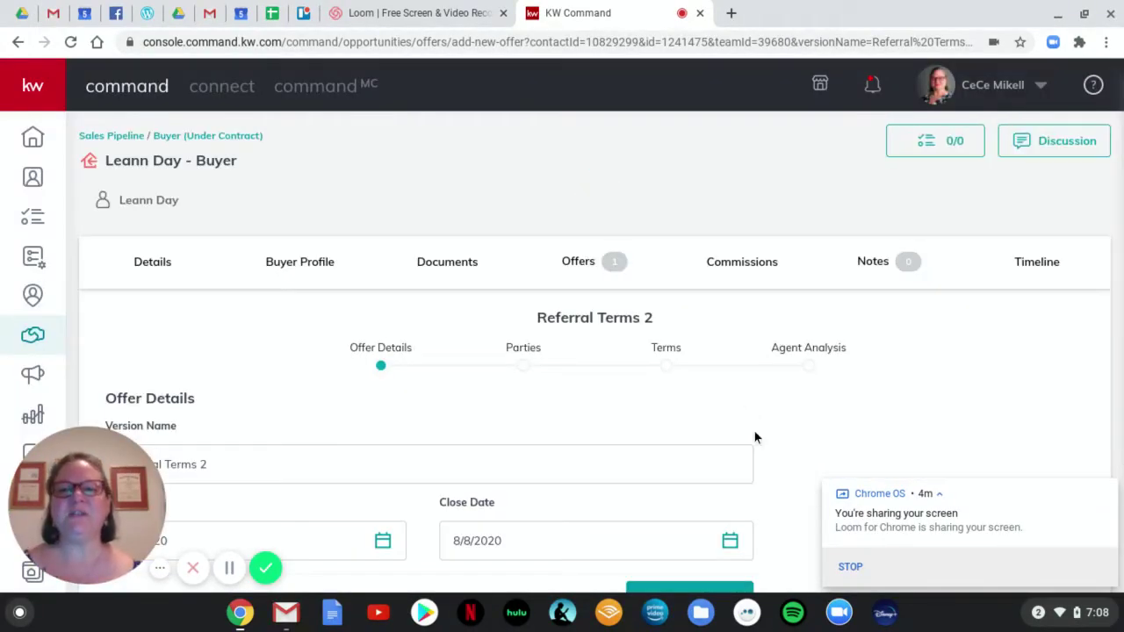
scroll(781, 417, down, 3)
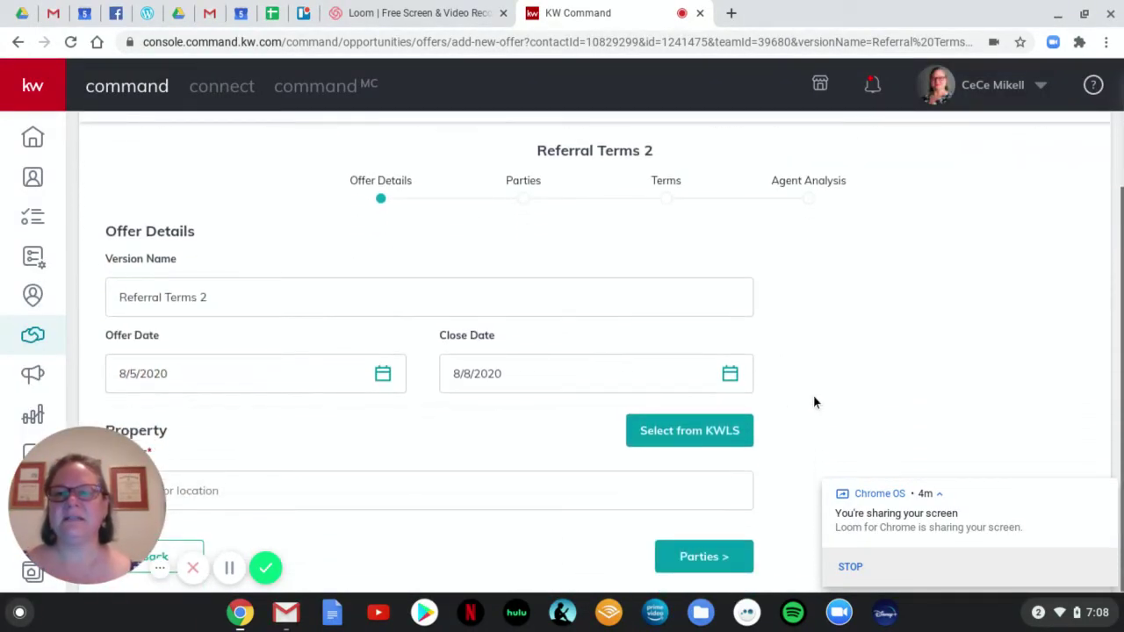
click(214, 374)
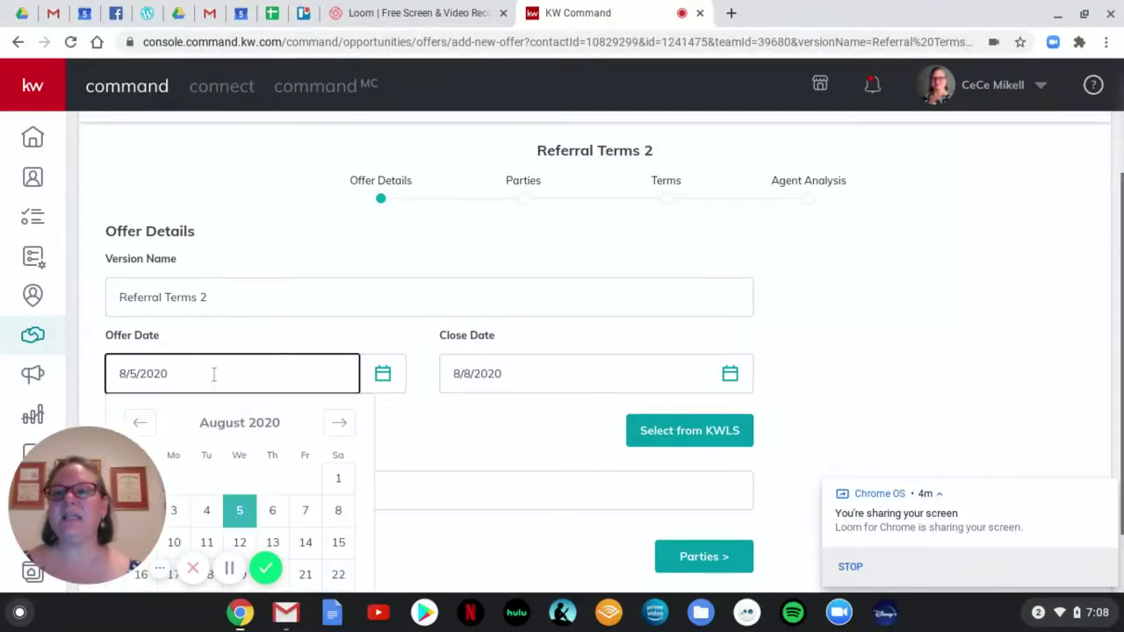
click(550, 372)
click(790, 362)
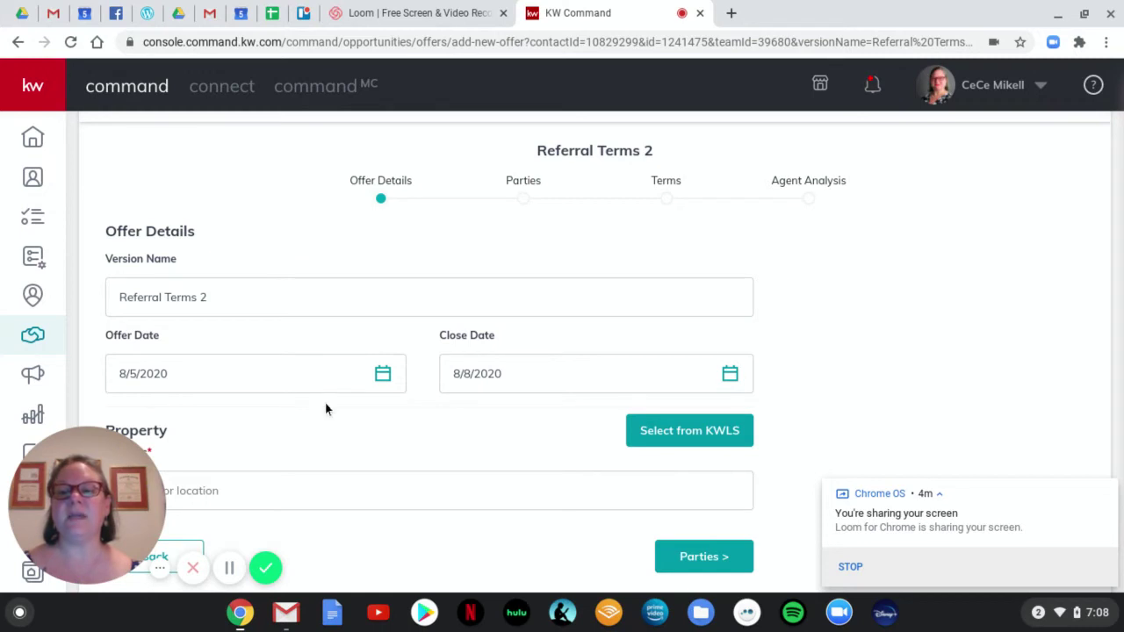
Set the offer's property by searching the street name and choosing the Mount Pleasant, SC address.
click(337, 495)
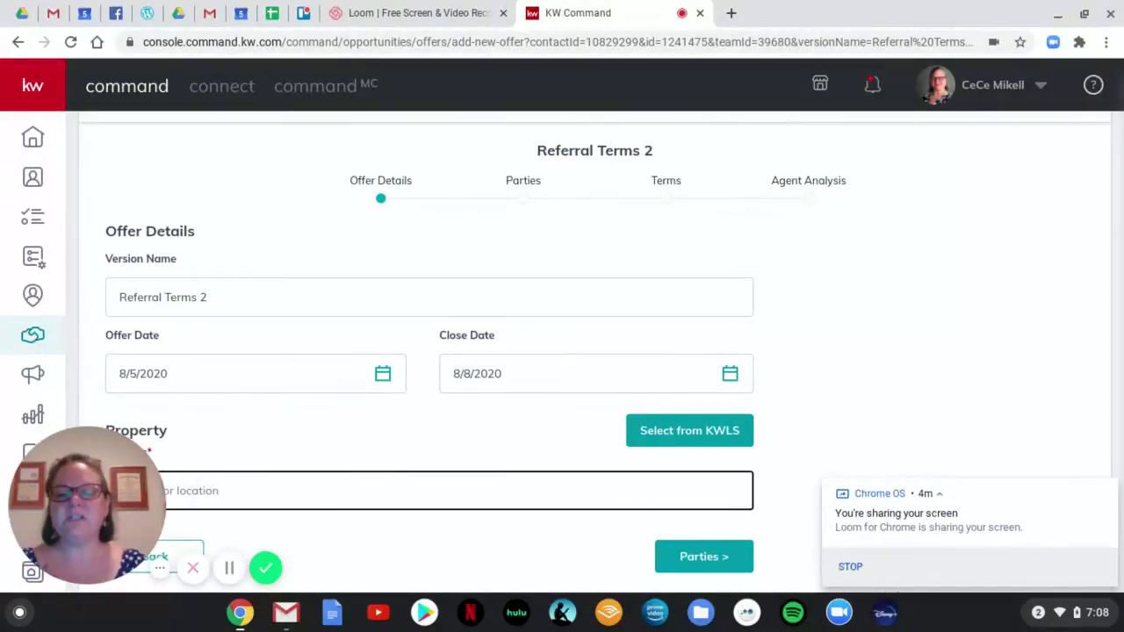
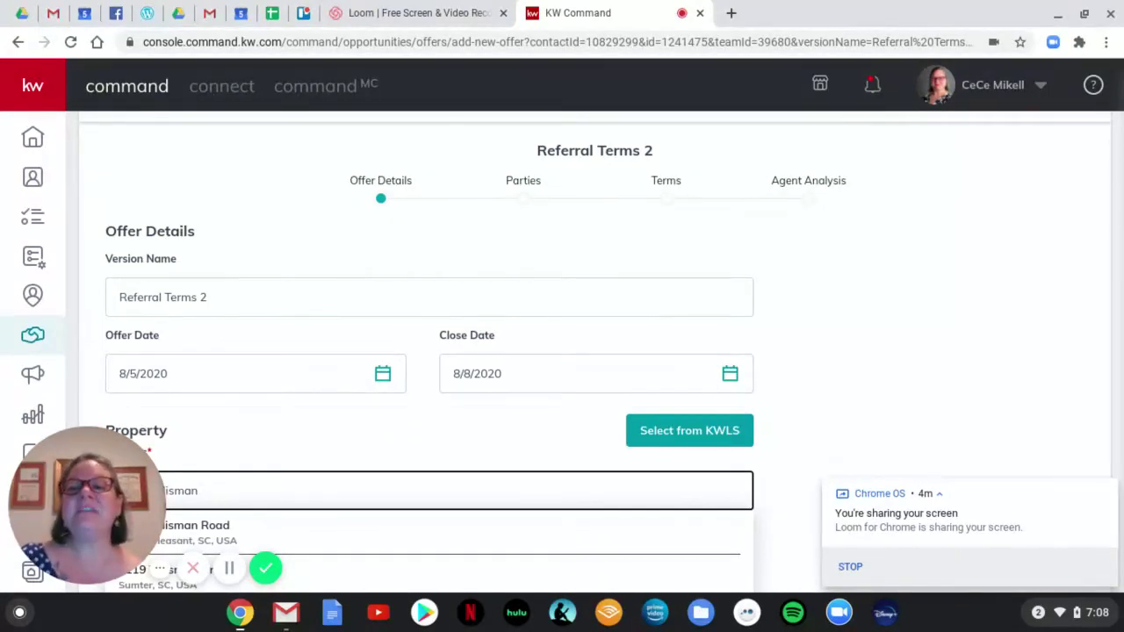
click(230, 537)
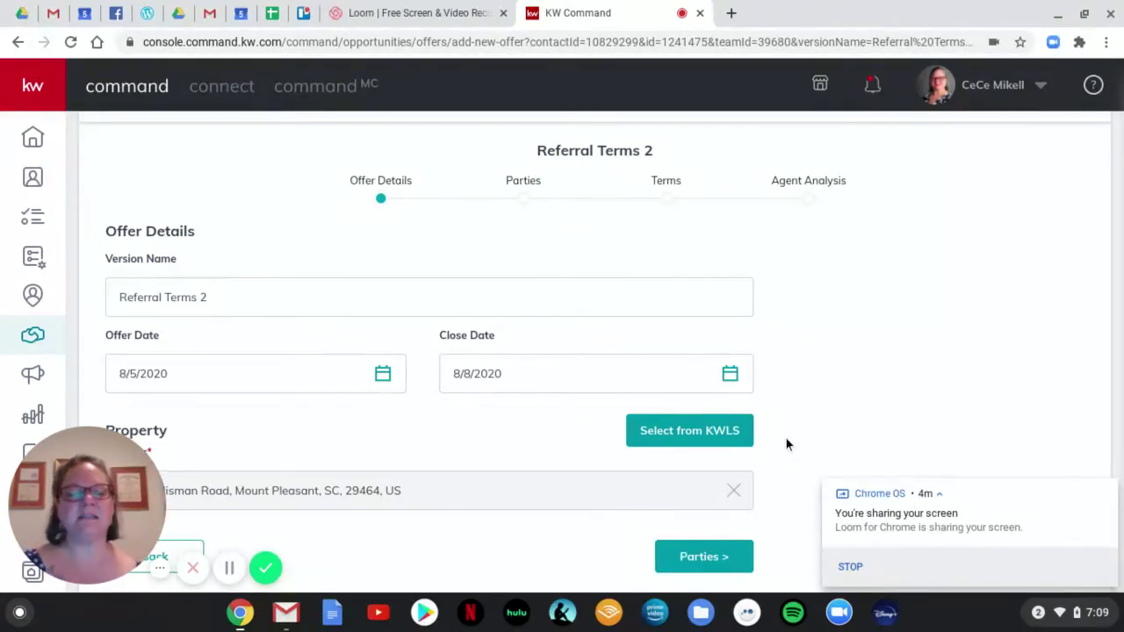
On the offer's Parties step, enter the seller's name.
click(698, 558)
scroll(795, 409, up, 3)
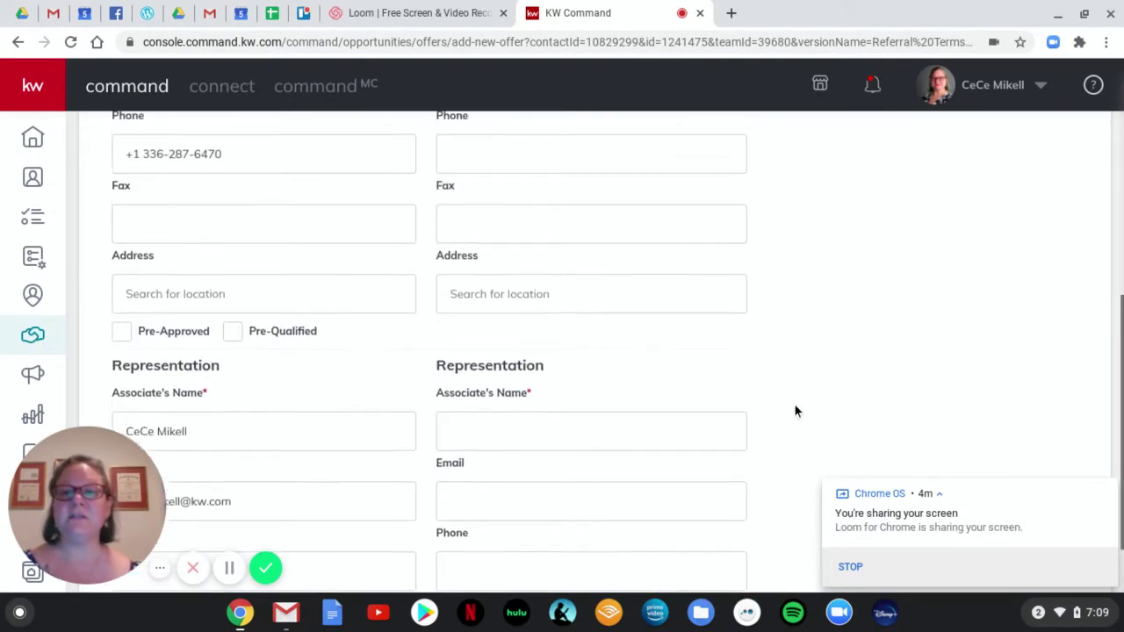
scroll(795, 410, up, 3)
scroll(797, 413, down, 1)
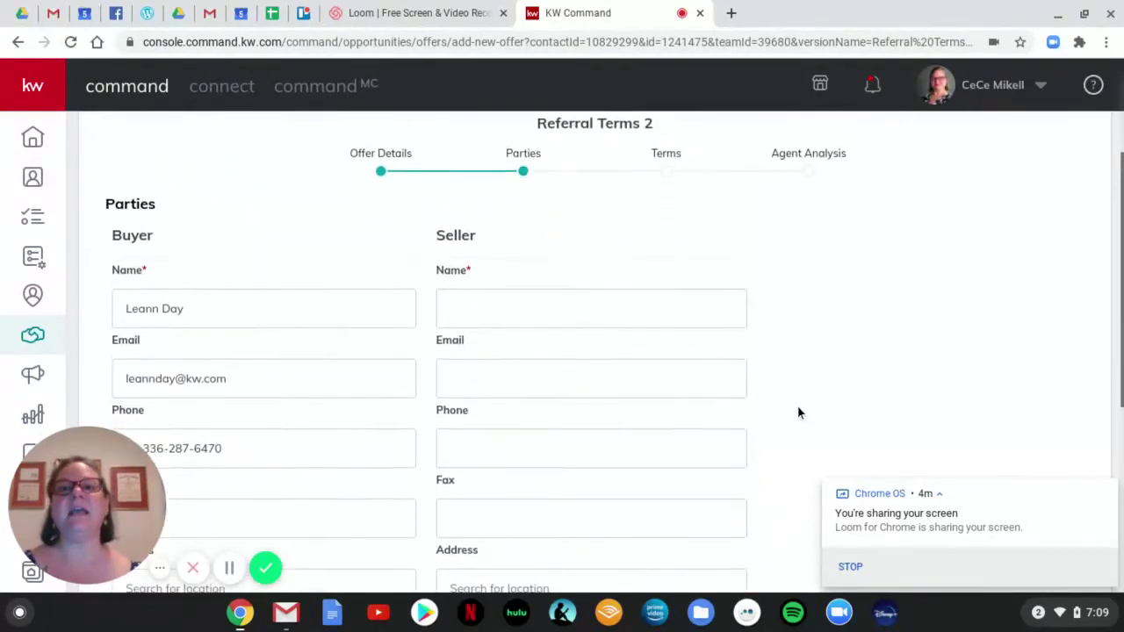
scroll(798, 413, down, 1)
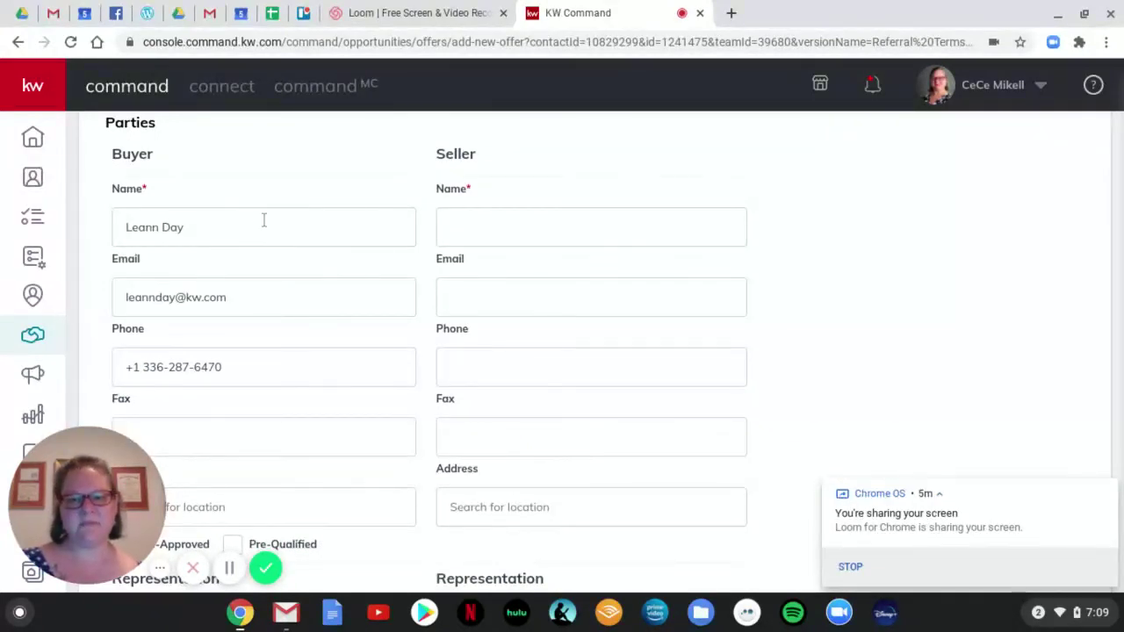
click(532, 215)
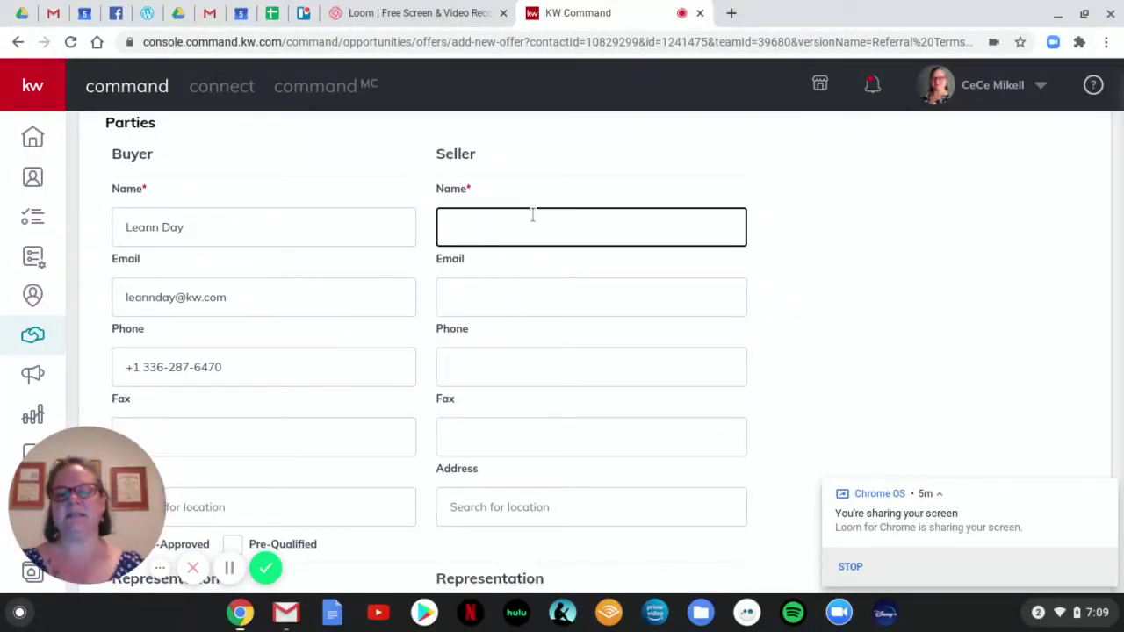
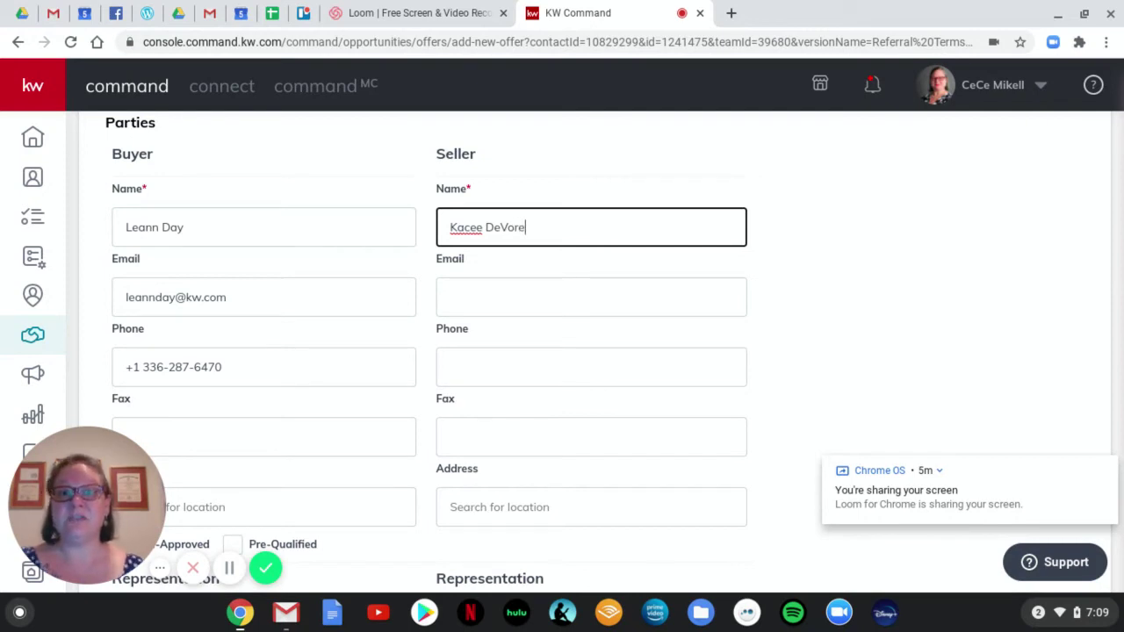
Fill in the seller's representing associate's name and continue to the Terms step.
scroll(825, 295, down, 3)
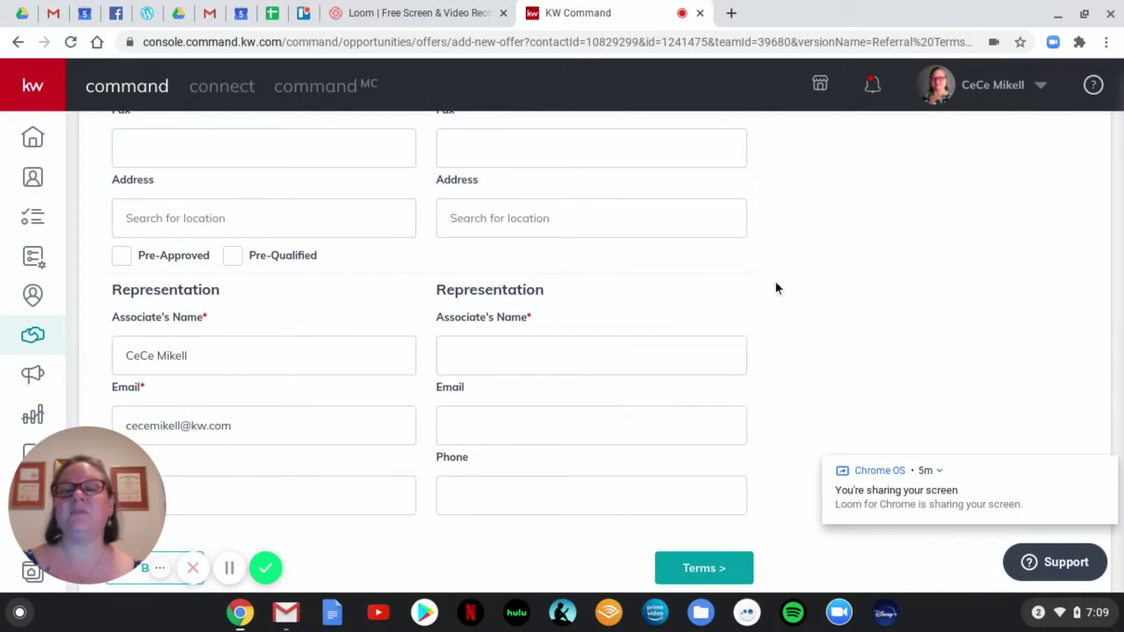
scroll(775, 288, down, 1)
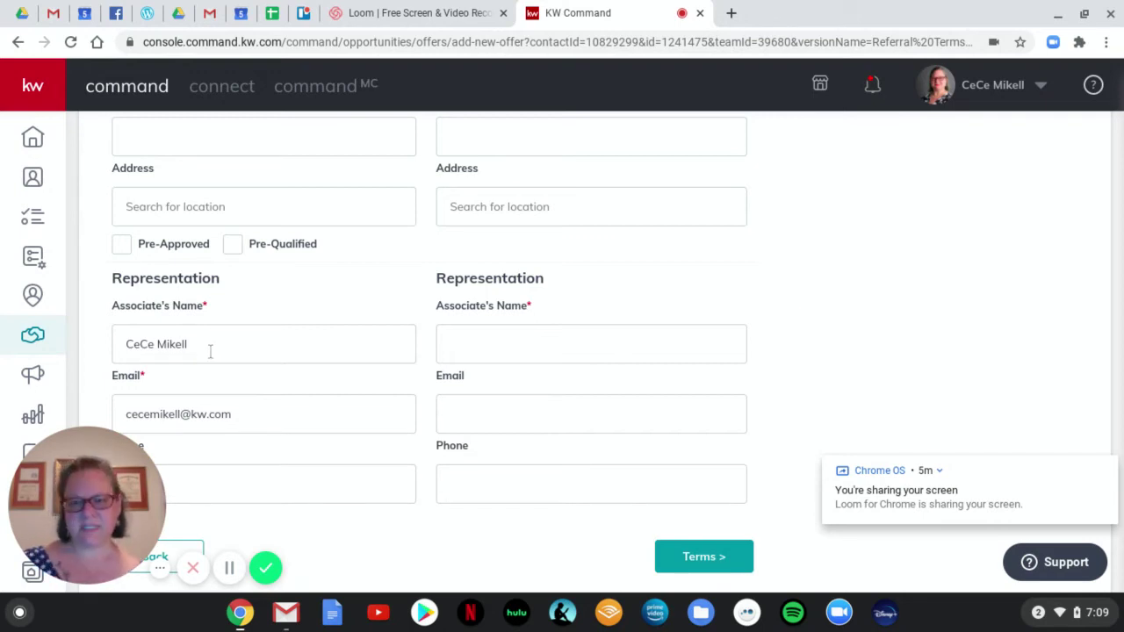
click(580, 339)
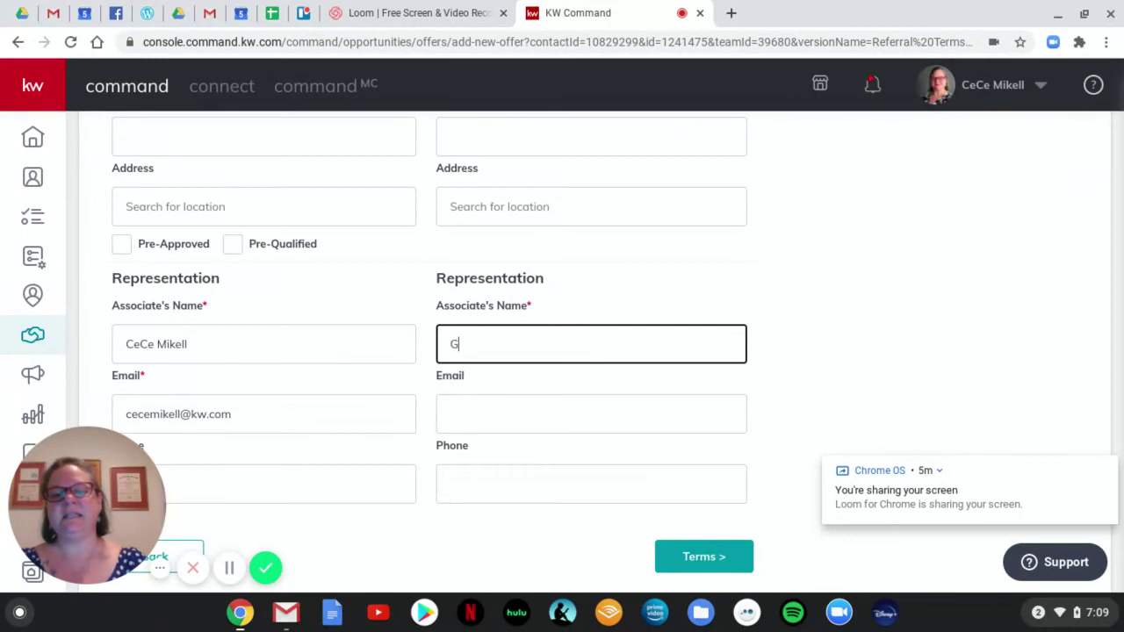
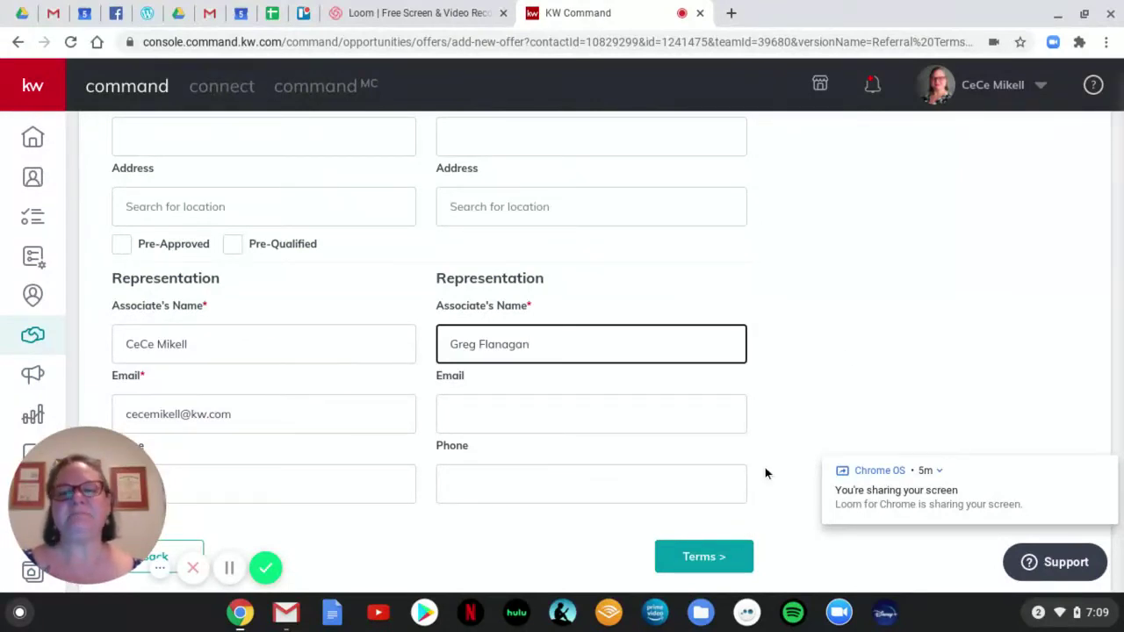
click(708, 562)
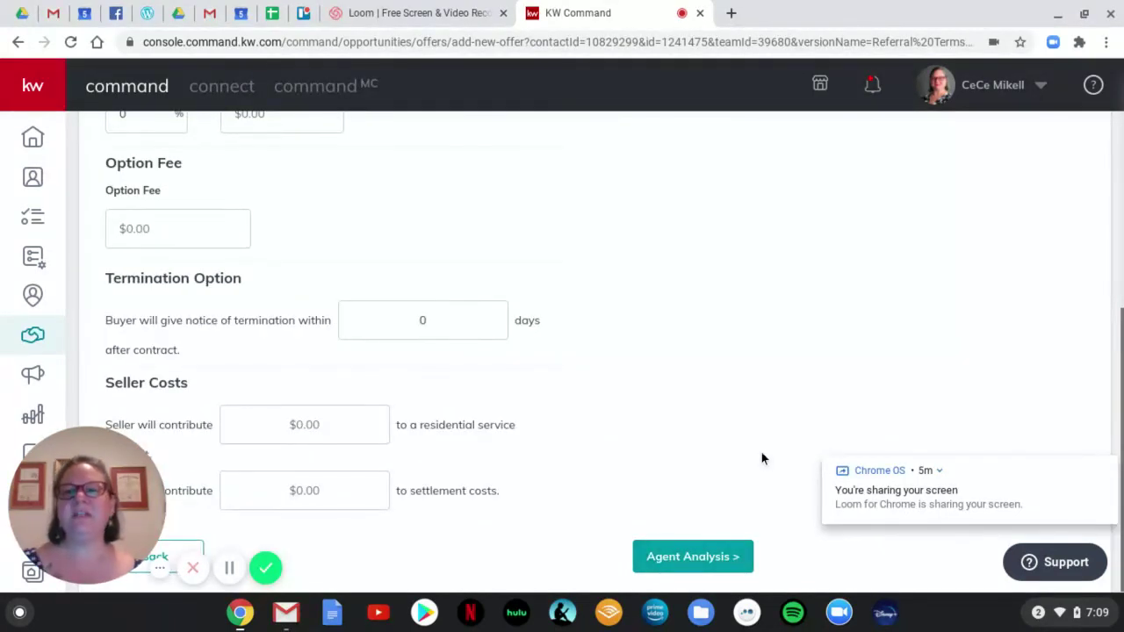
Enter a 6000 cash amount on the Terms step and advance to Agent Analysis.
scroll(762, 458, up, 5)
scroll(761, 458, down, 2)
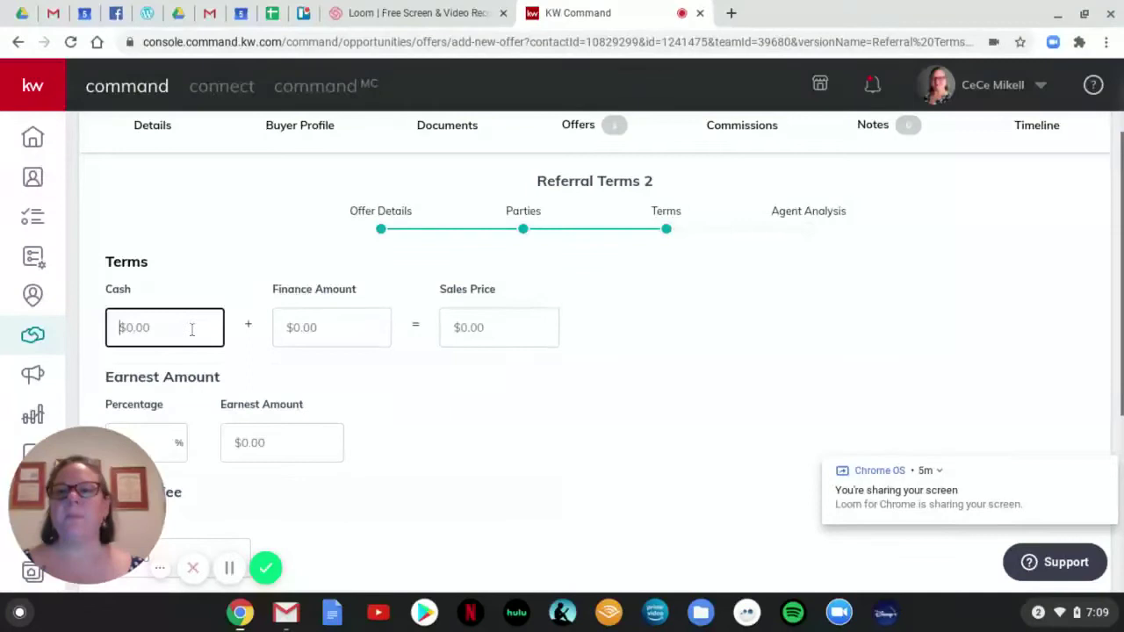
click(191, 329)
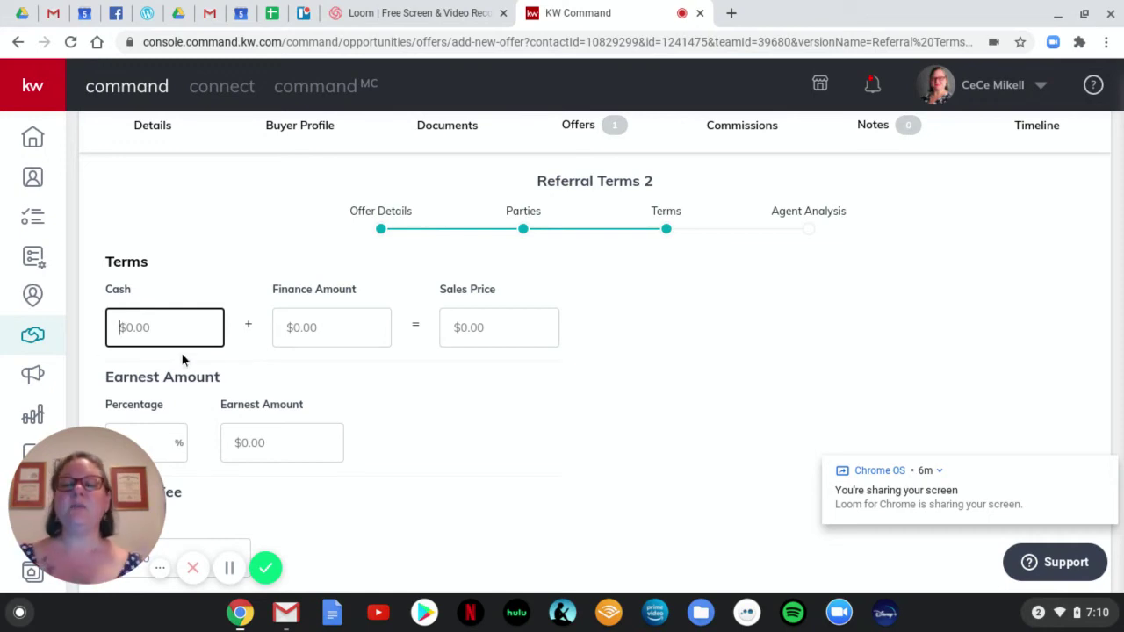
text(6000)
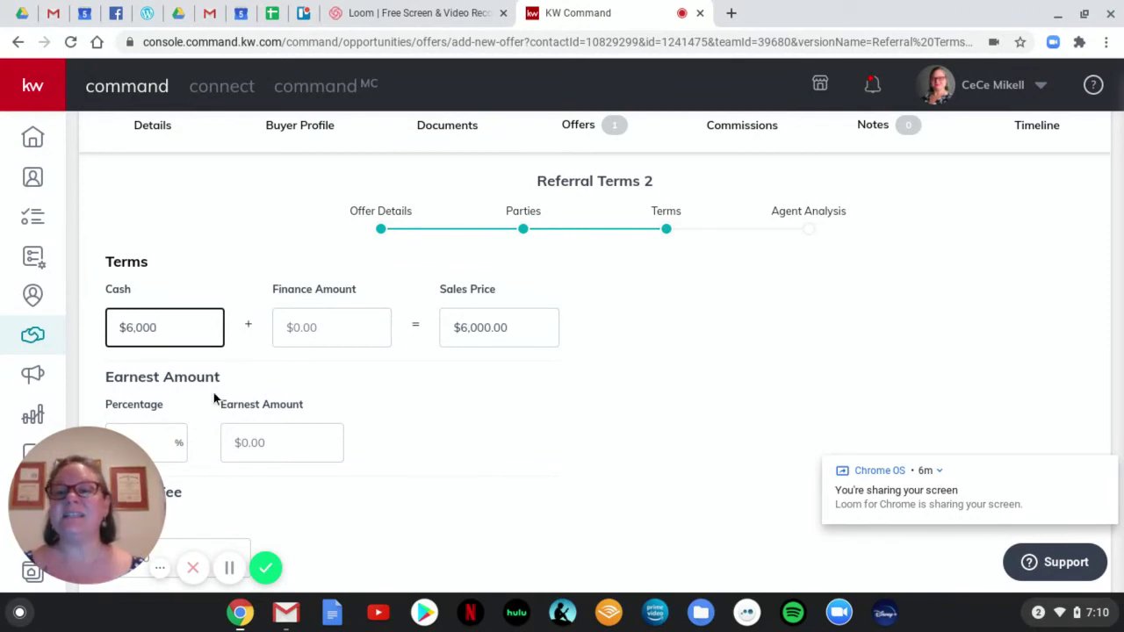
click(410, 389)
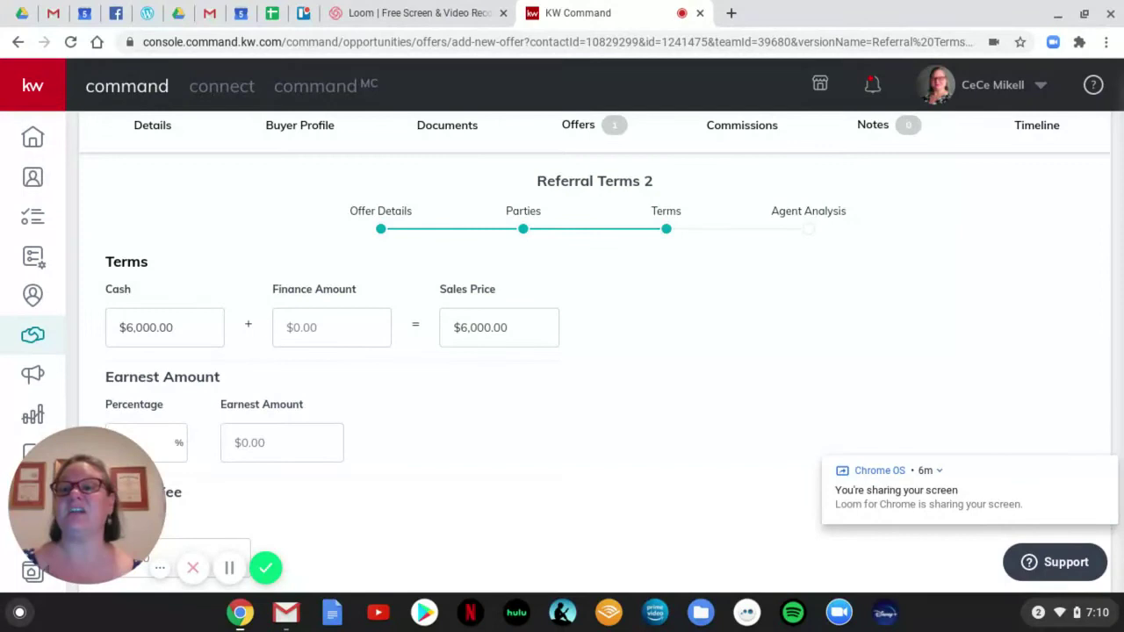
scroll(410, 388, down, 1)
scroll(410, 394, down, 2)
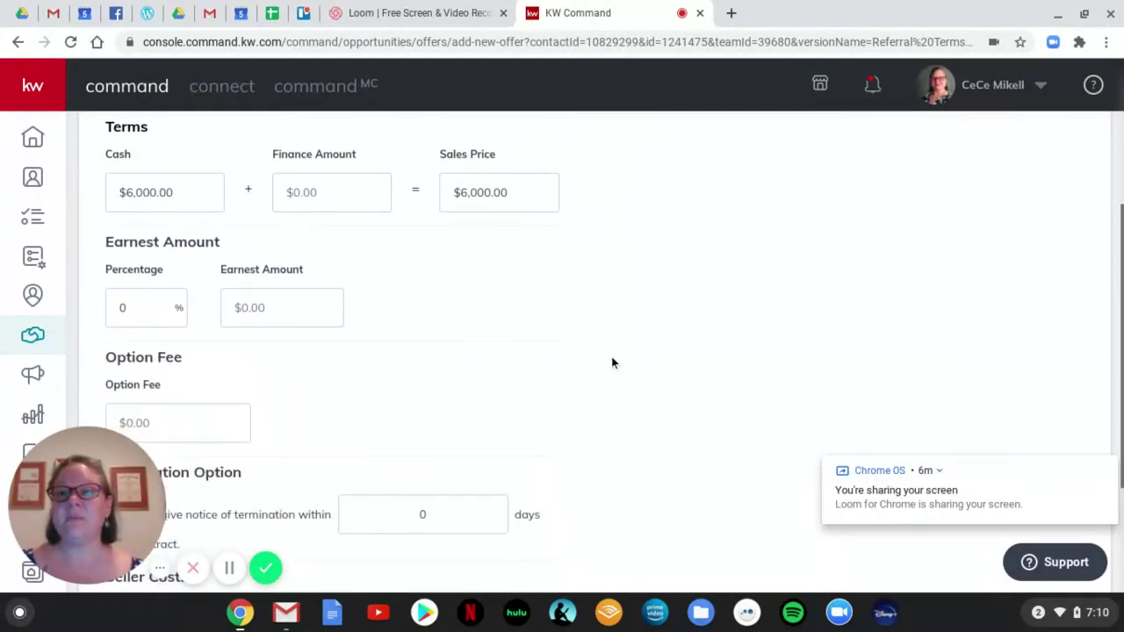
scroll(612, 362, down, 3)
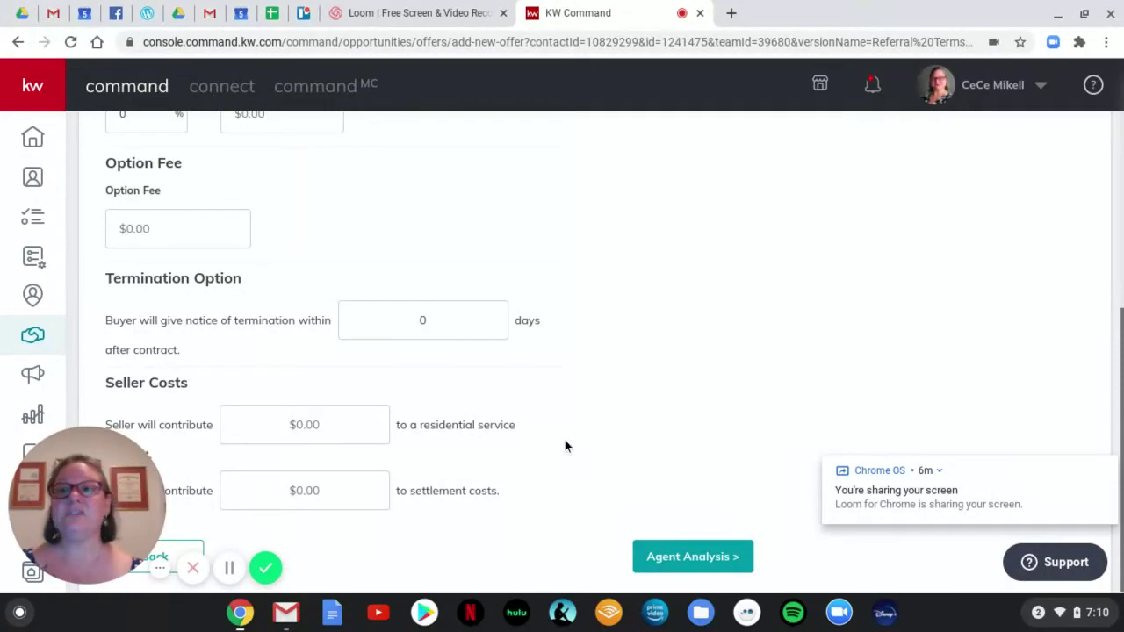
click(690, 560)
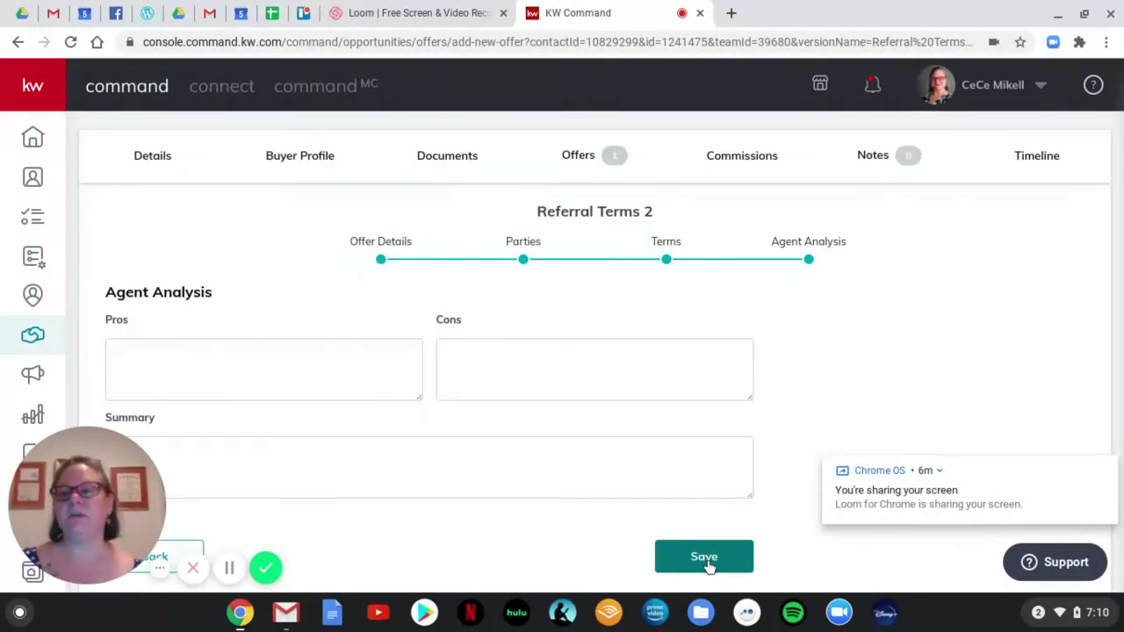
Save the $6,000.00 Referral Terms offer and check both offers in the Offer Timeline.
click(708, 562)
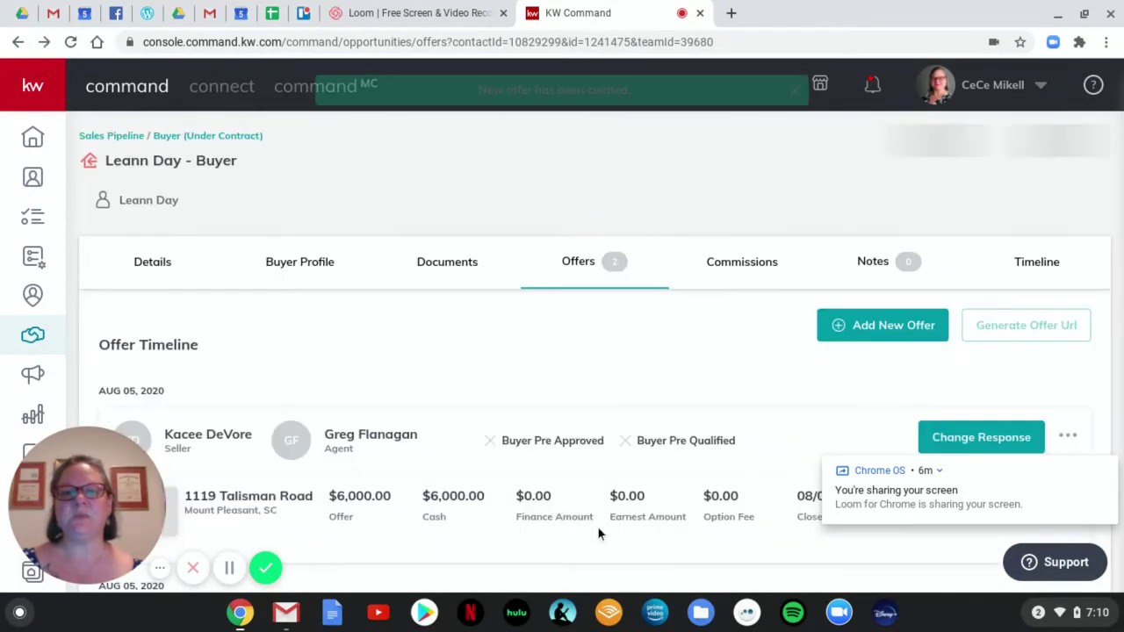
scroll(814, 380, down, 3)
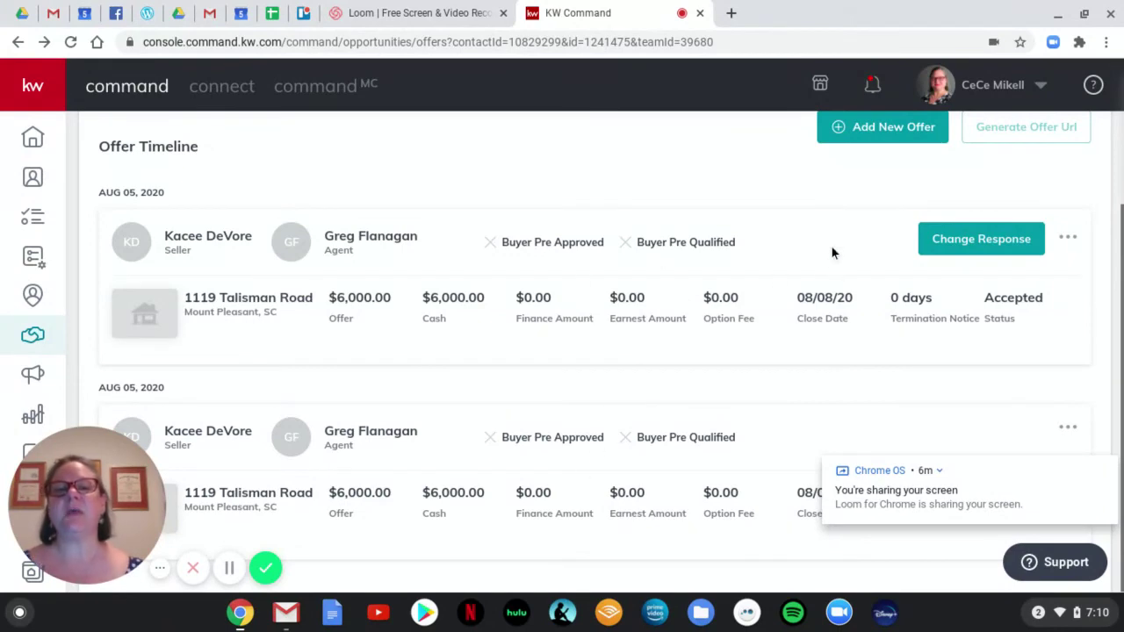
scroll(828, 256, up, 1)
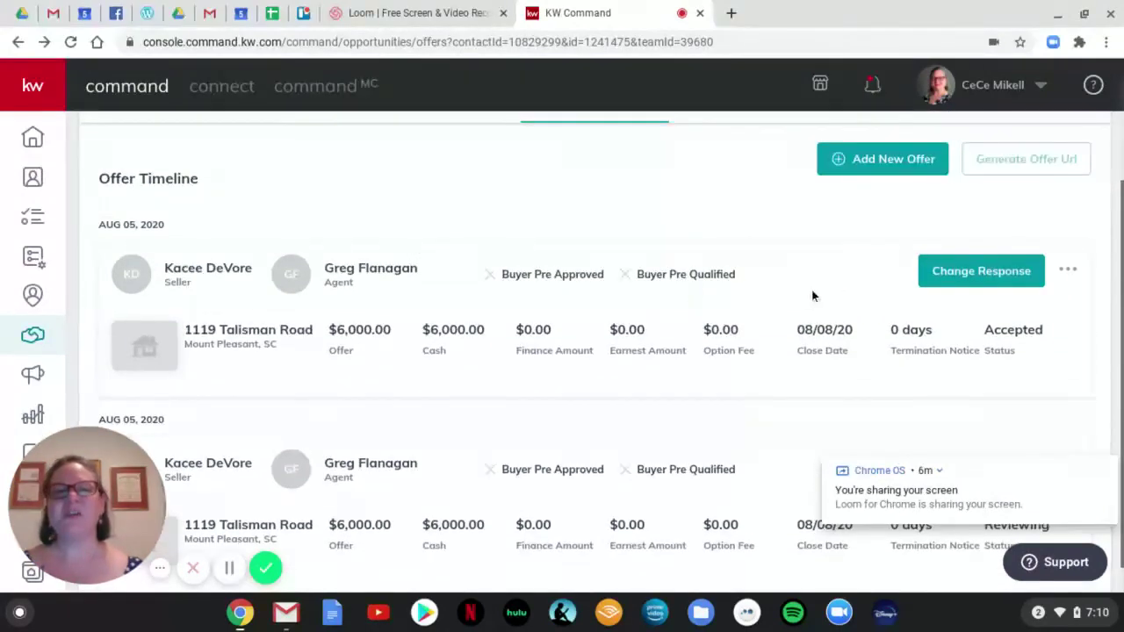
scroll(755, 264, up, 2)
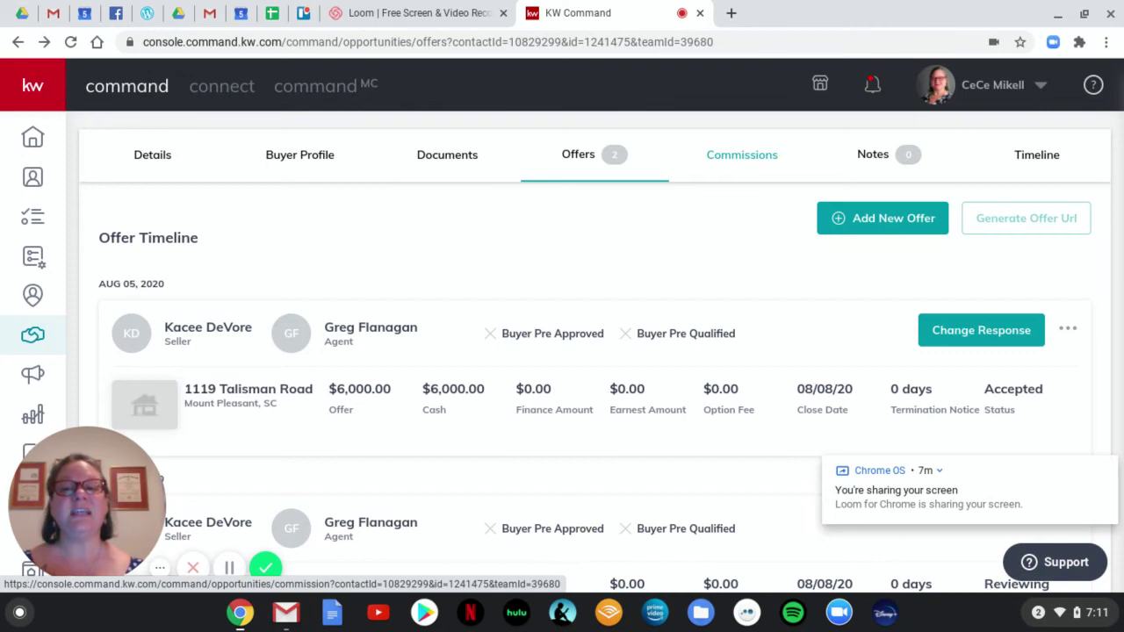
Review the commission: $6,000.00 sale, $1,500.00 commission, $540.00 office share, $960.00 net to agent.
click(743, 159)
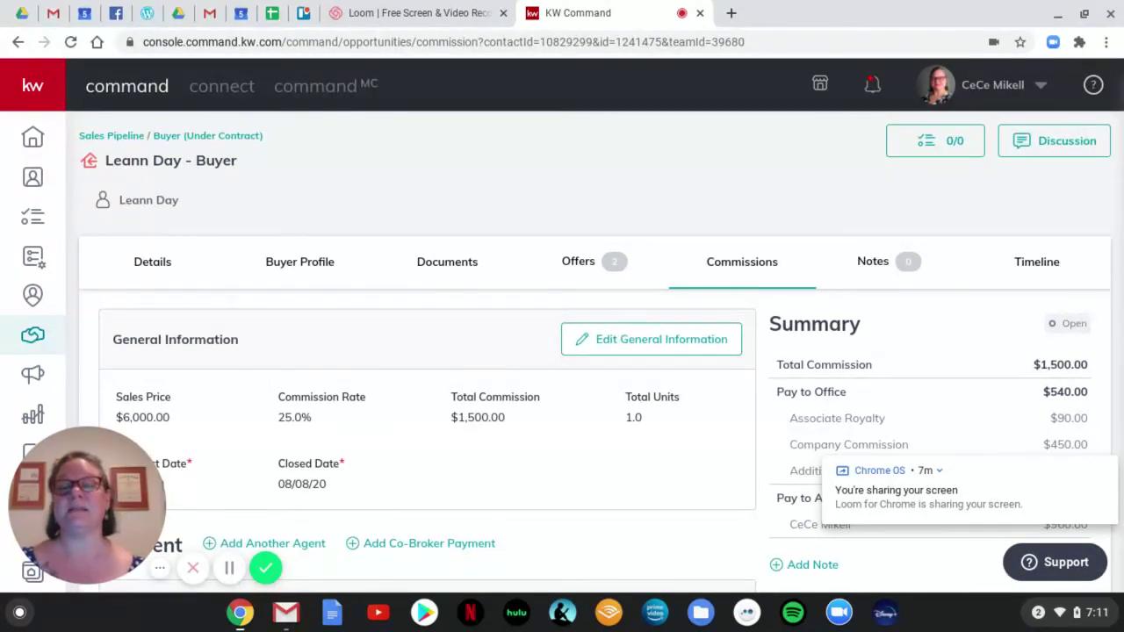
scroll(538, 442, down, 5)
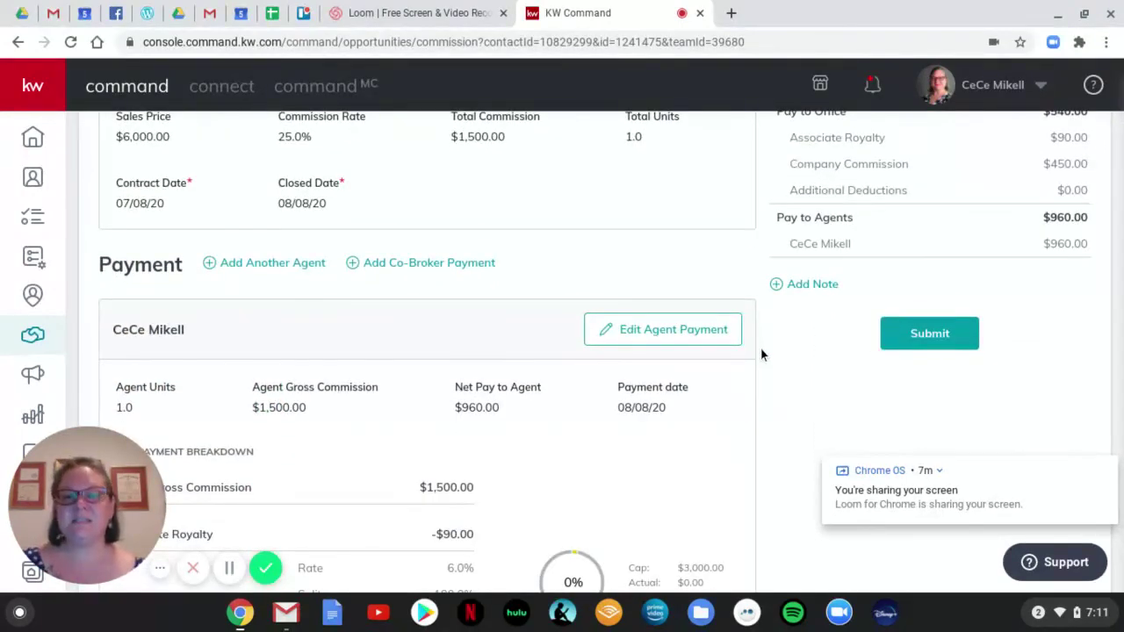
scroll(760, 351, down, 1)
scroll(761, 354, down, 3)
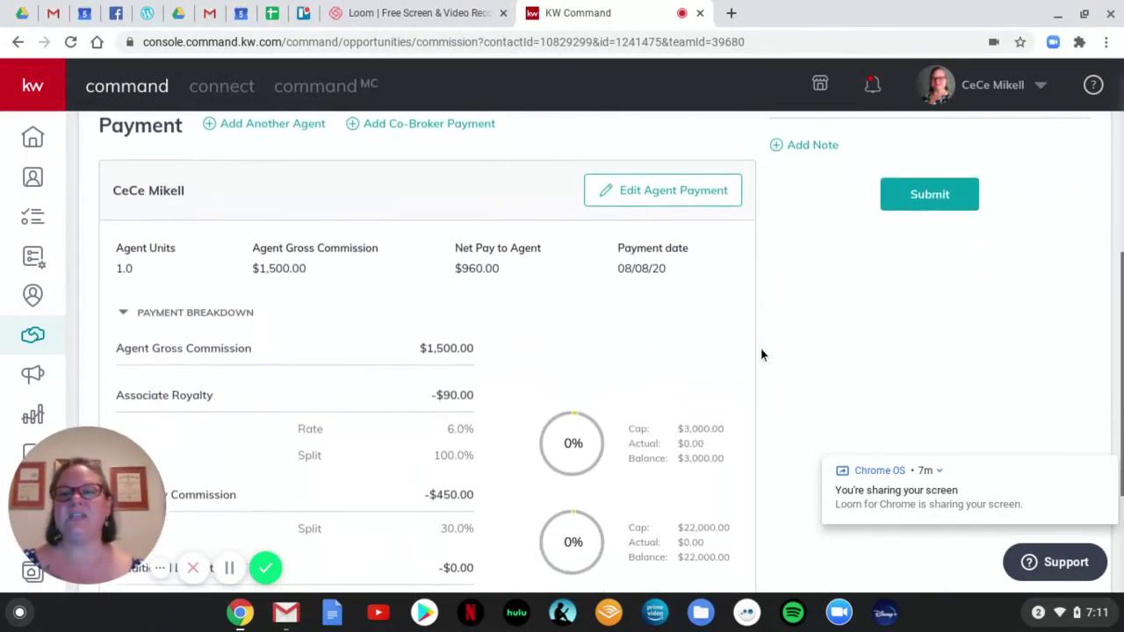
scroll(761, 354, down, 1)
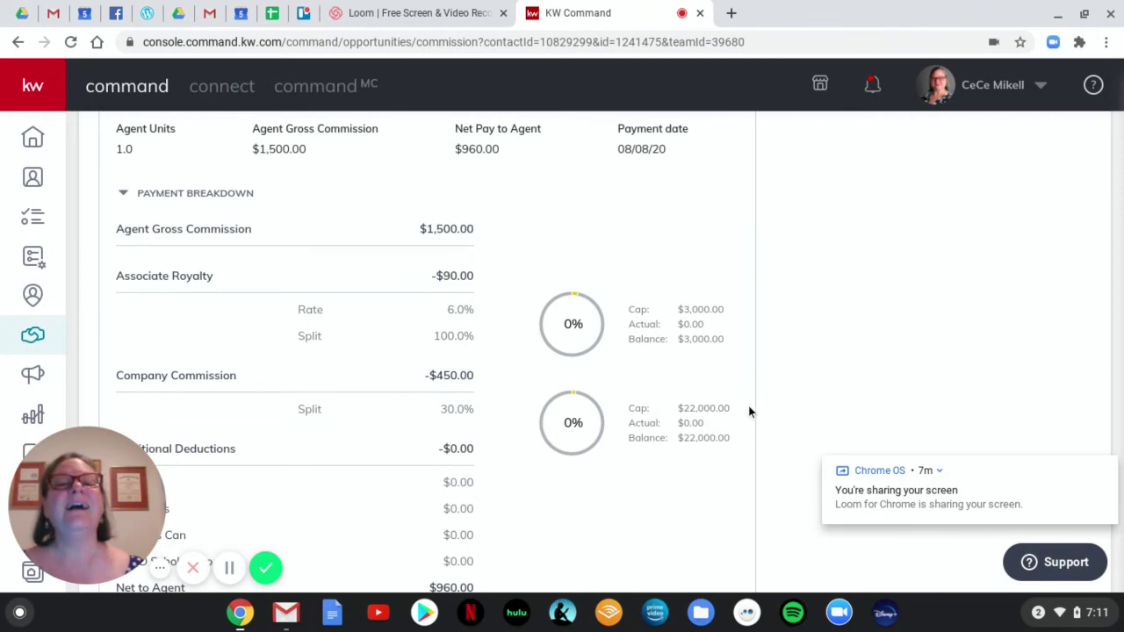
scroll(749, 410, down, 2)
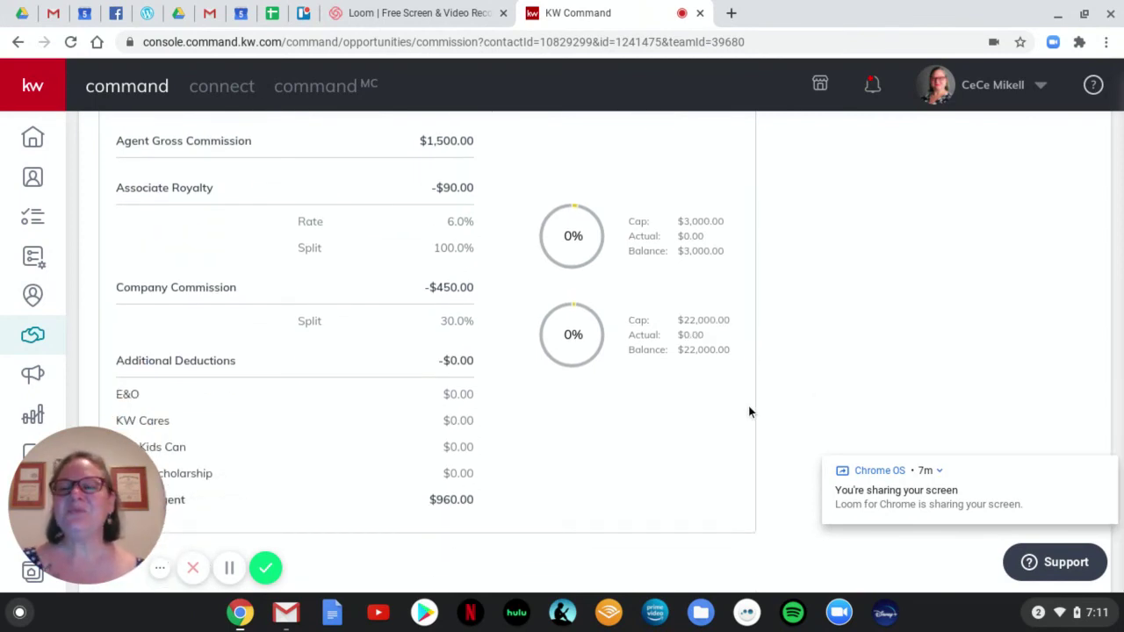
scroll(749, 411, up, 3)
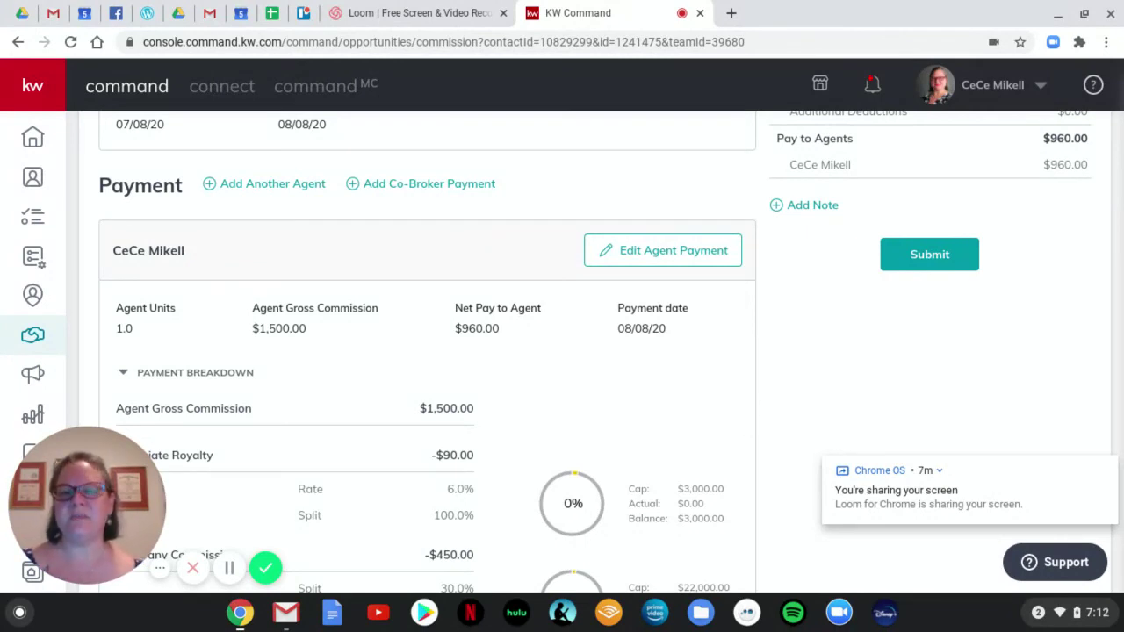
scroll(745, 405, up, 2)
scroll(745, 402, up, 1)
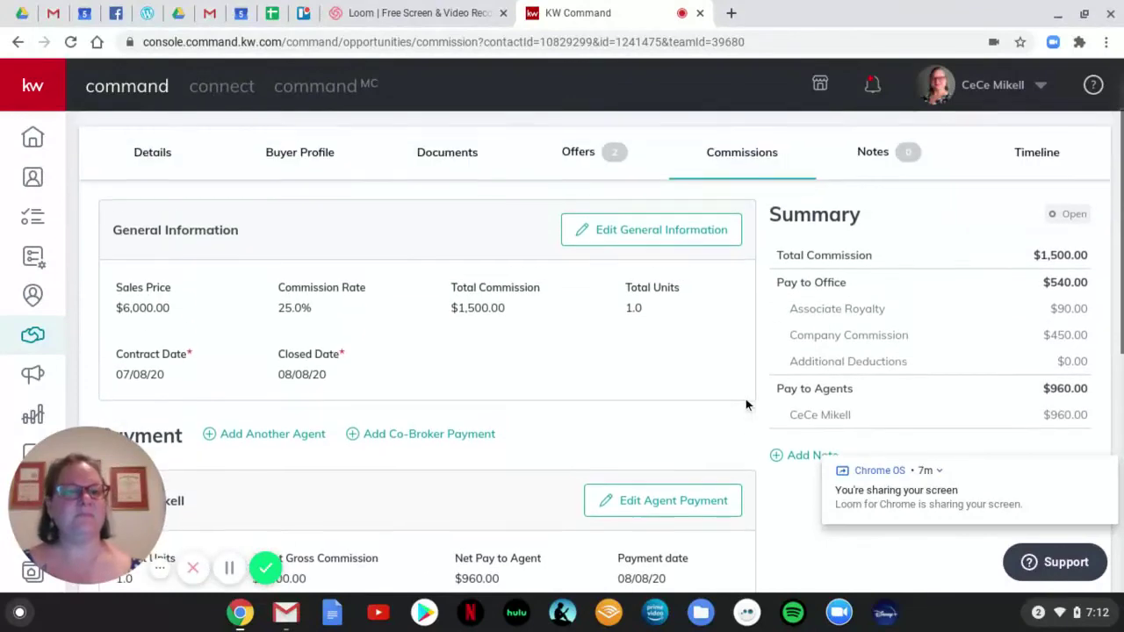
scroll(945, 356, down, 2)
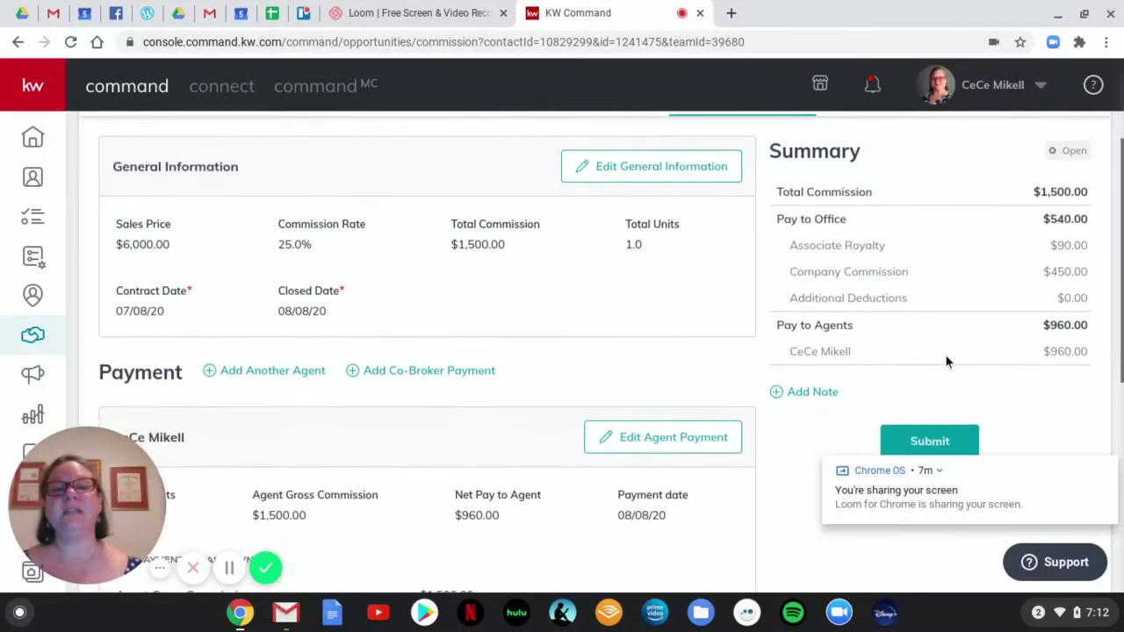
Submit the commission for MCA review, choosing 'No, not this time' for the KW Cares donation.
click(930, 397)
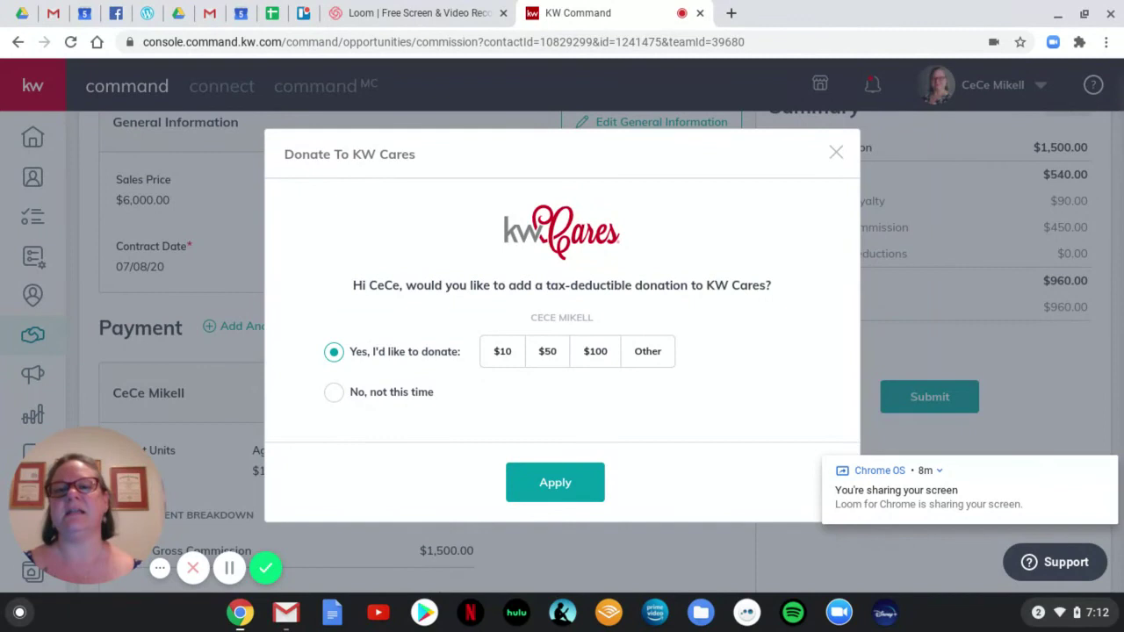
click(334, 394)
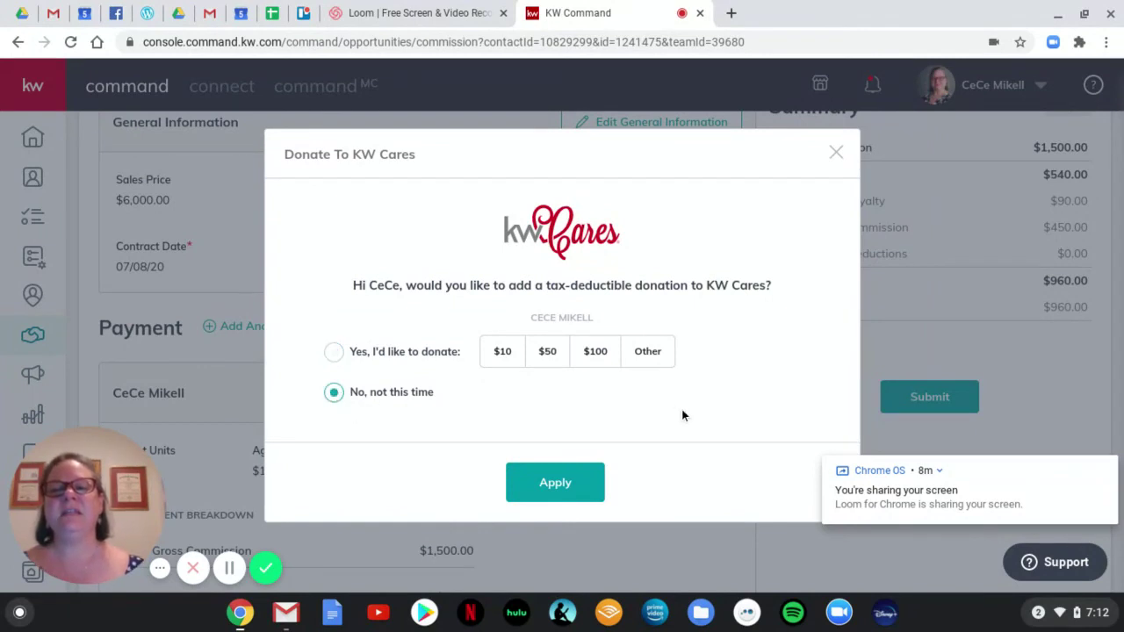
click(558, 484)
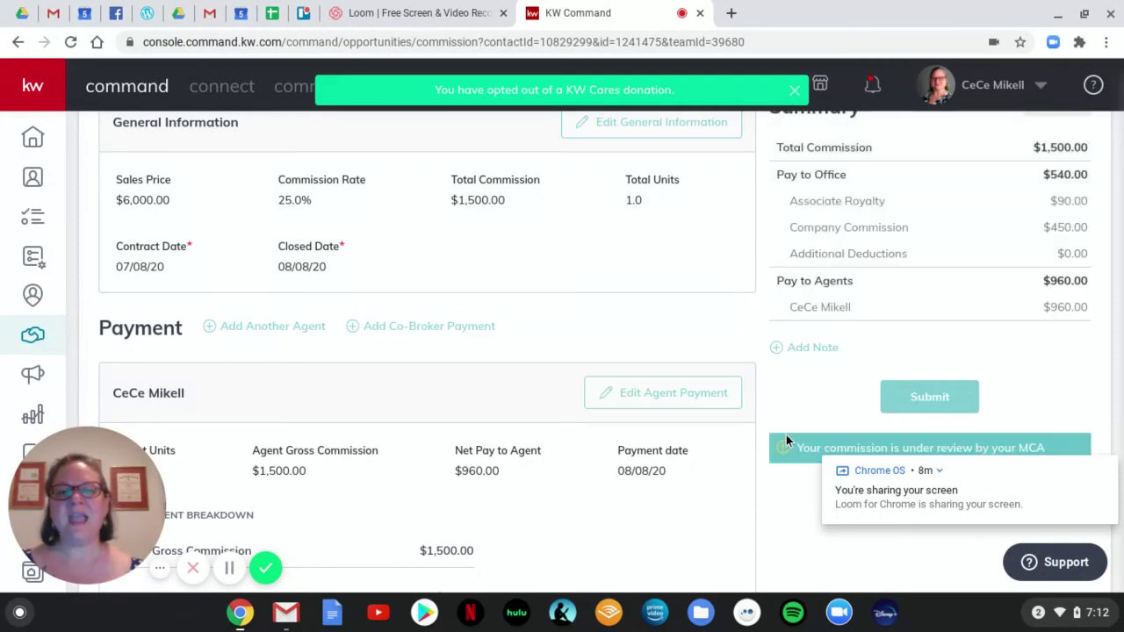
scroll(798, 403, down, 2)
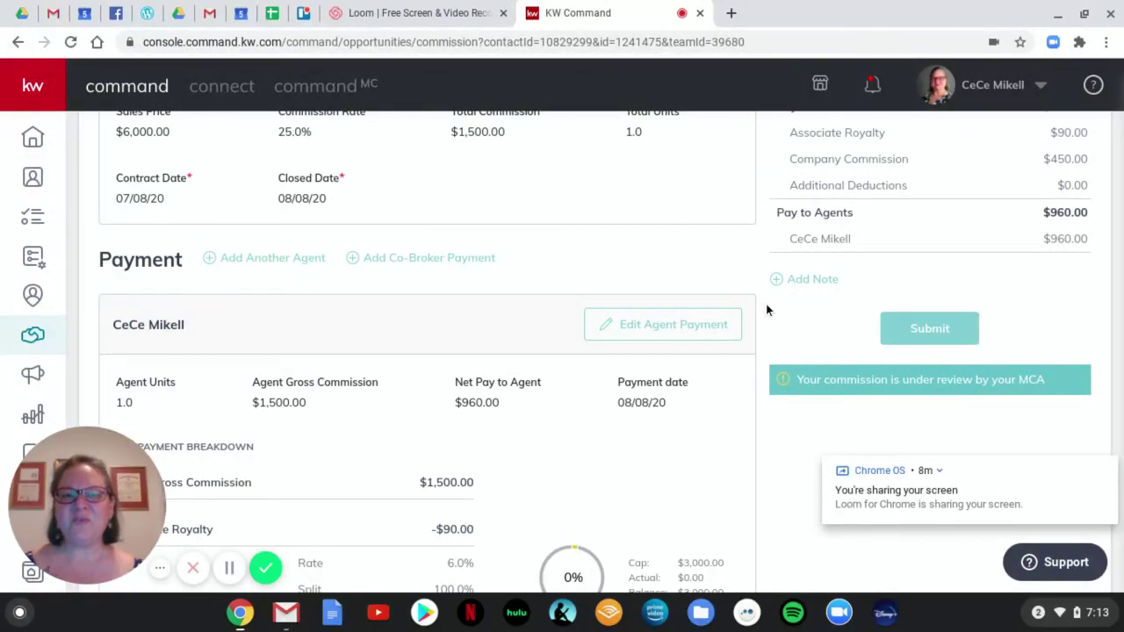
Confirm the commission's Submitted status, then switch to Loom's My Videos page.
scroll(766, 304, up, 4)
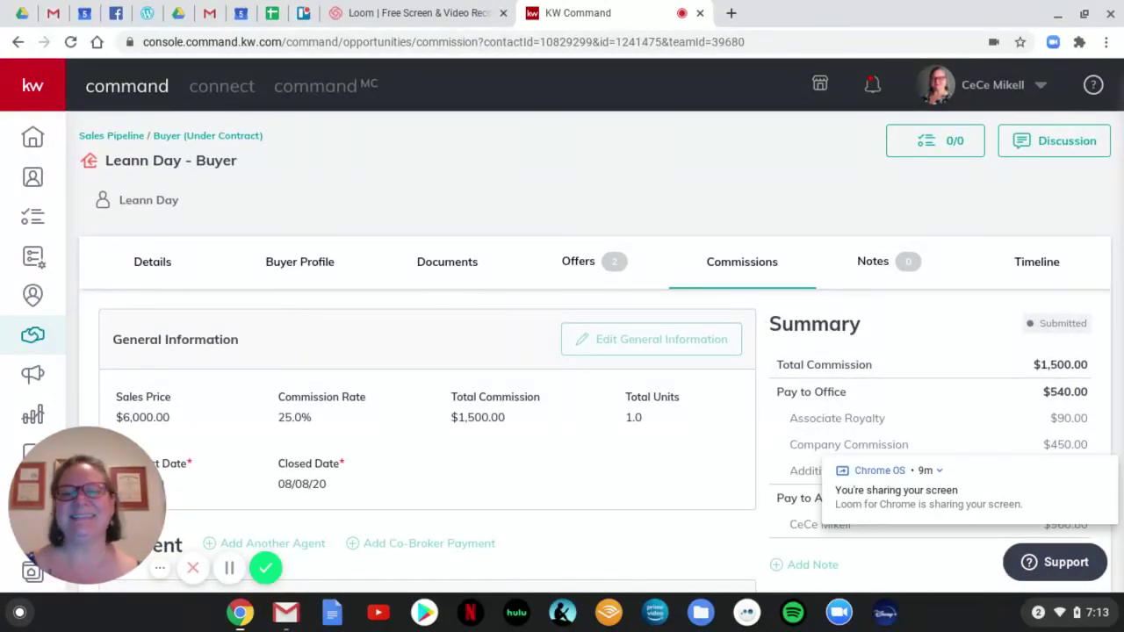
click(405, 13)
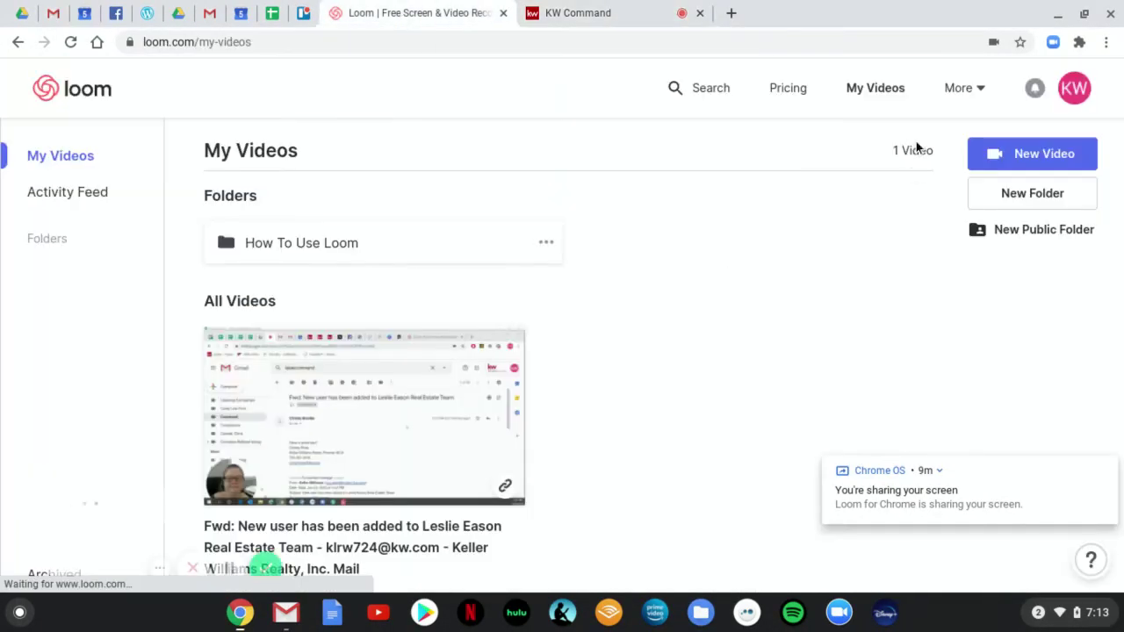